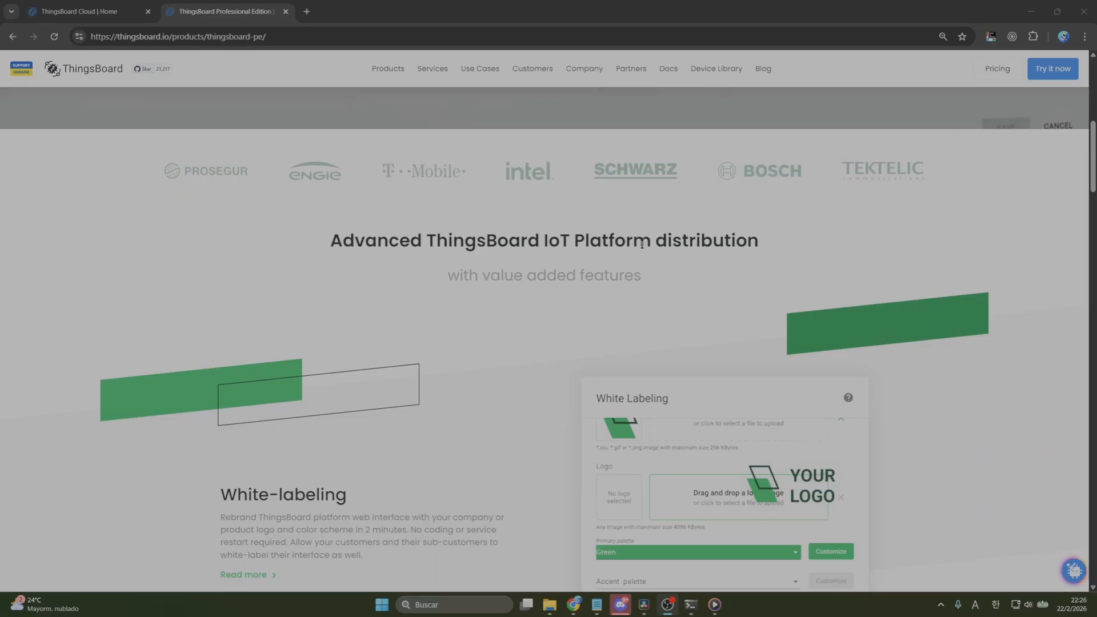
# Look through the ThingsBoard Professional Edition page's sections on white-labeling, advanced RBAC and platform integrations
pyautogui.scroll(-2, 643, 246)
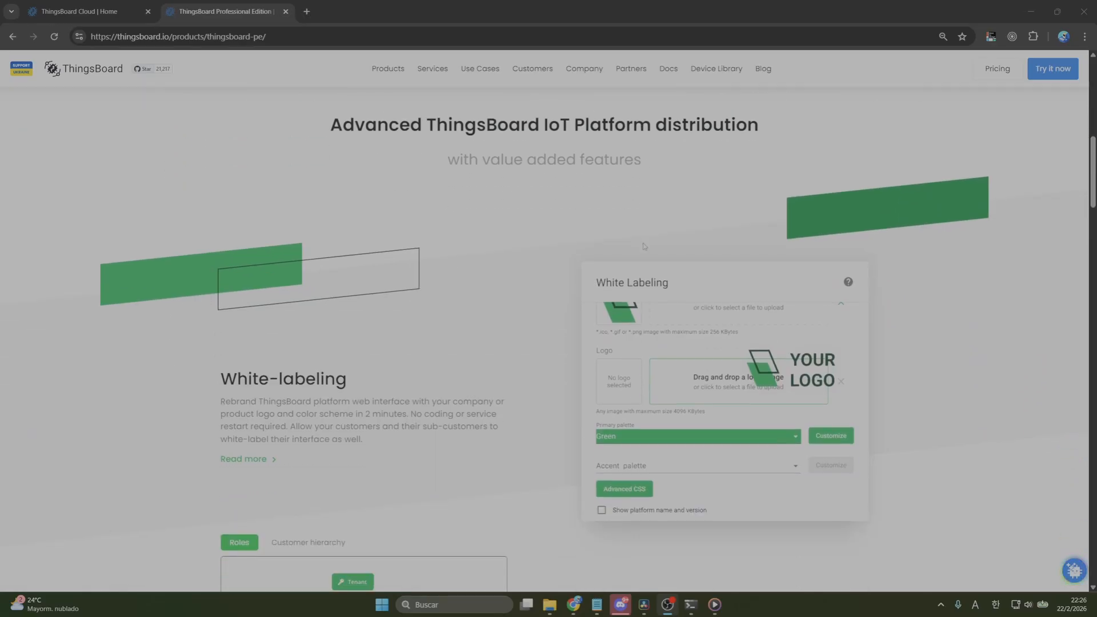
pyautogui.scroll(-4, 646, 245)
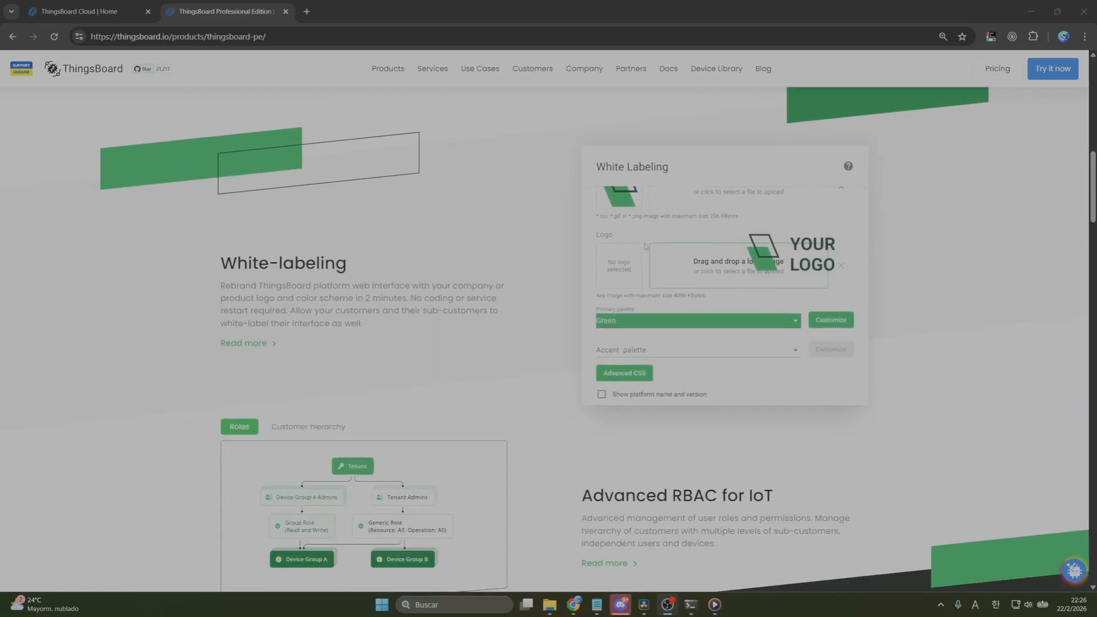
pyautogui.scroll(-5, 666, 240)
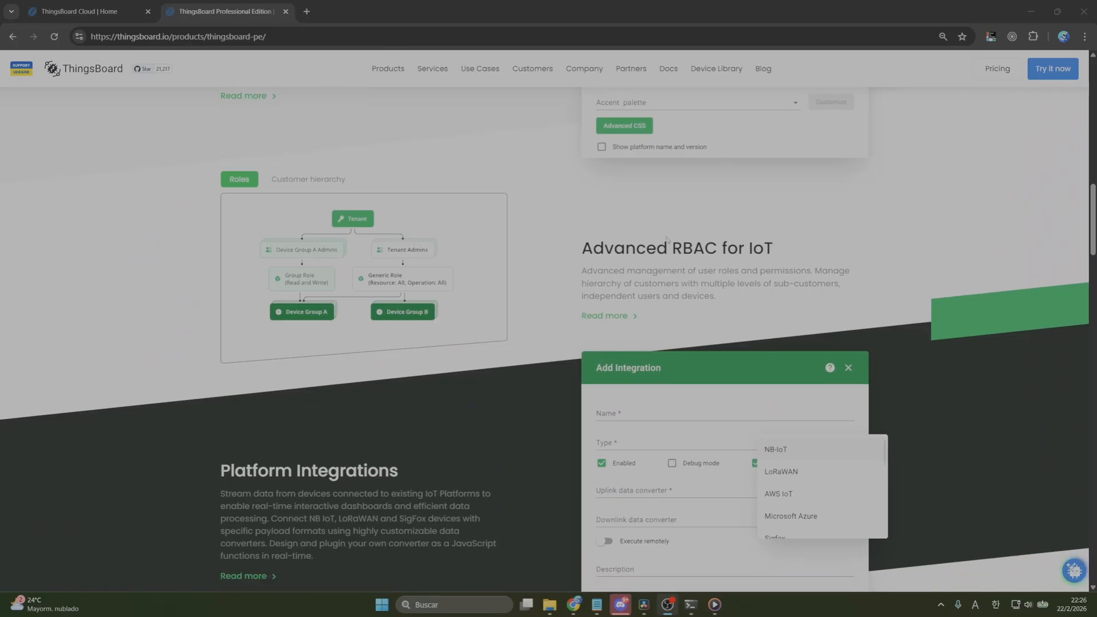
pyautogui.scroll(-4, 669, 237)
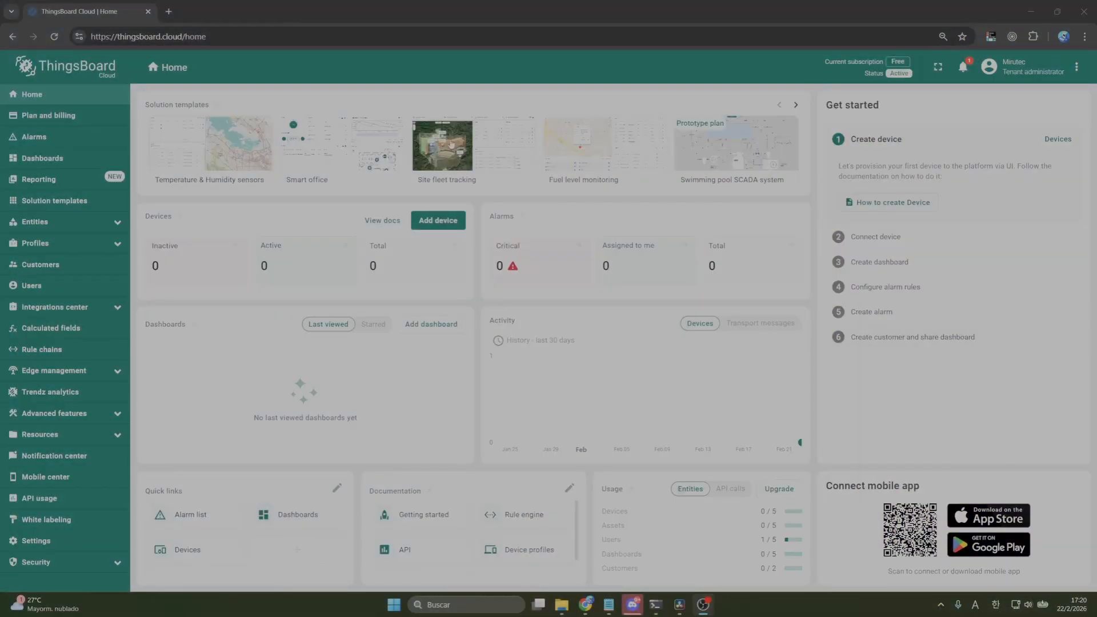
# Add a new device named "My device" with the default device profile to the list of all devices
pyautogui.click(101, 224)
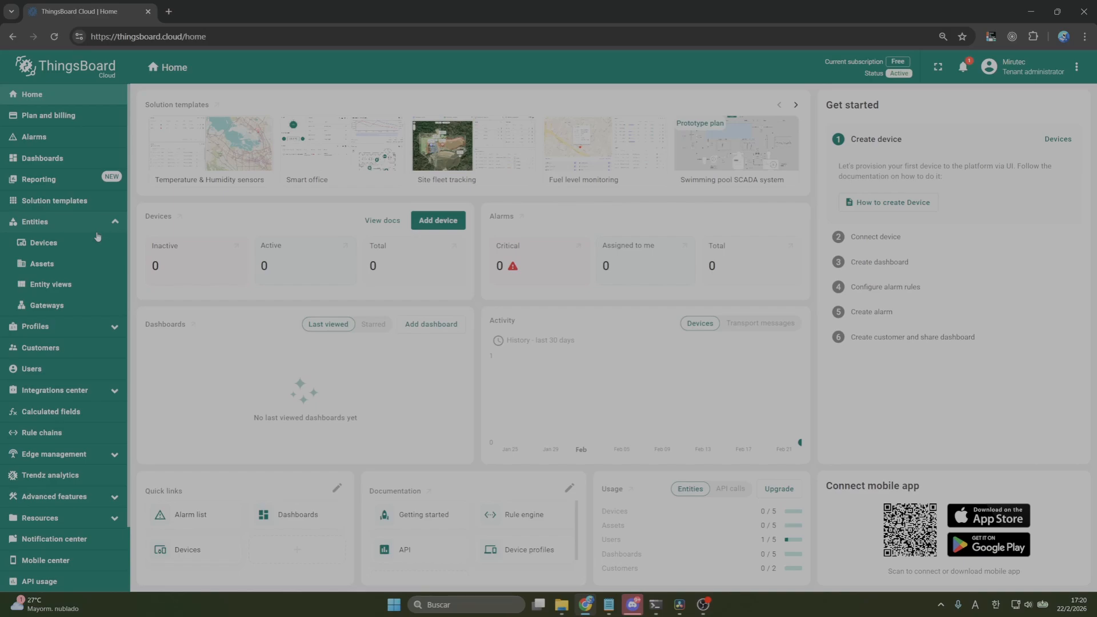
pyautogui.click(91, 243)
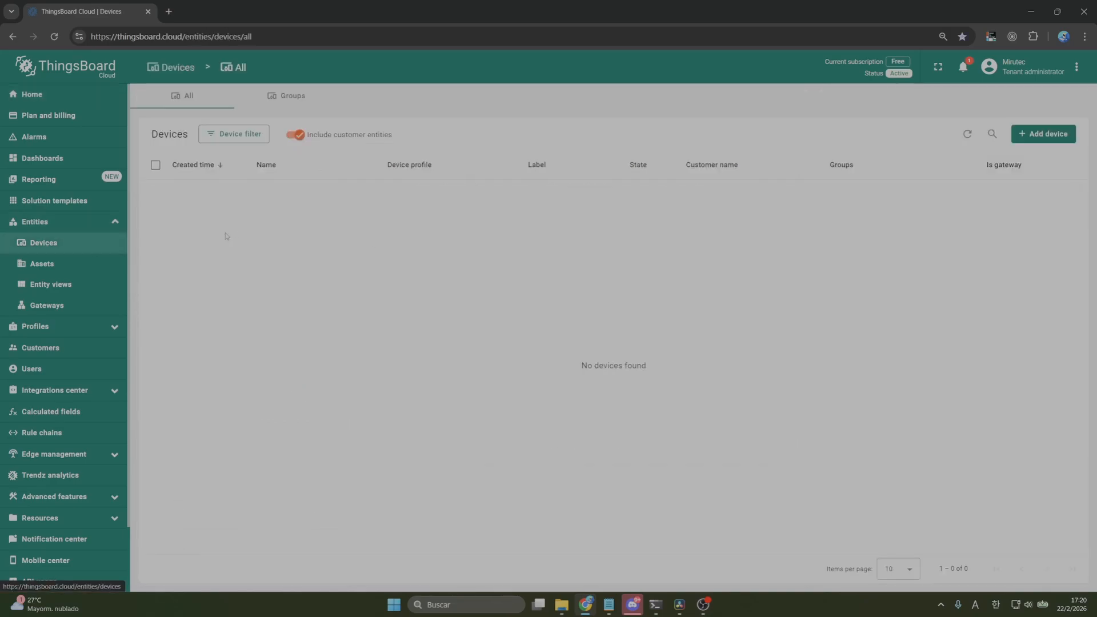
pyautogui.click(1062, 137)
pyautogui.click(1054, 161)
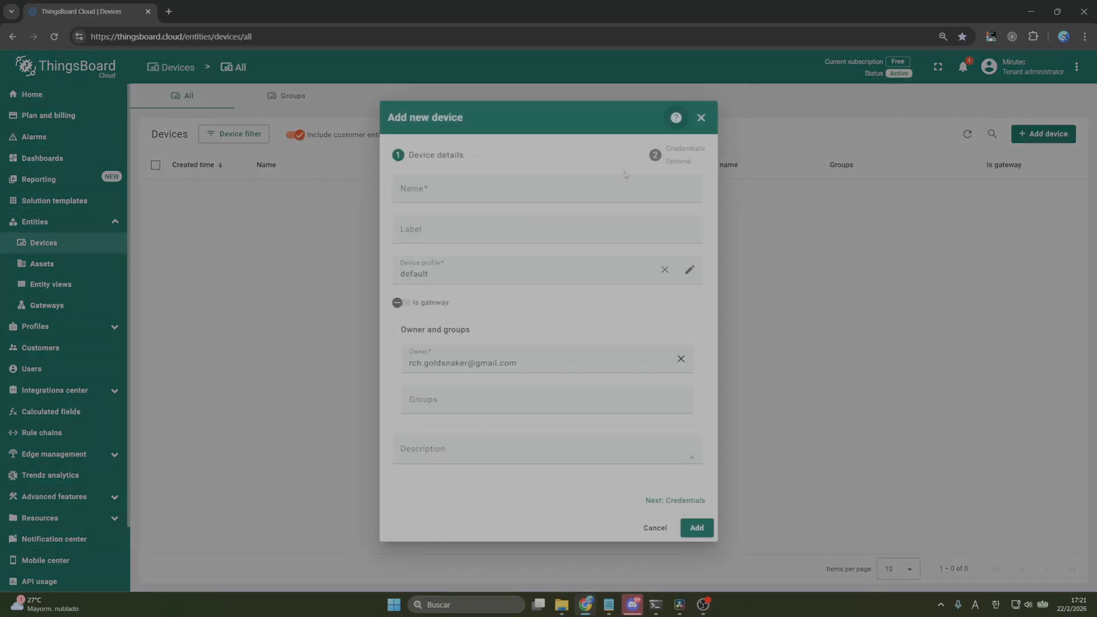
pyautogui.click(594, 191)
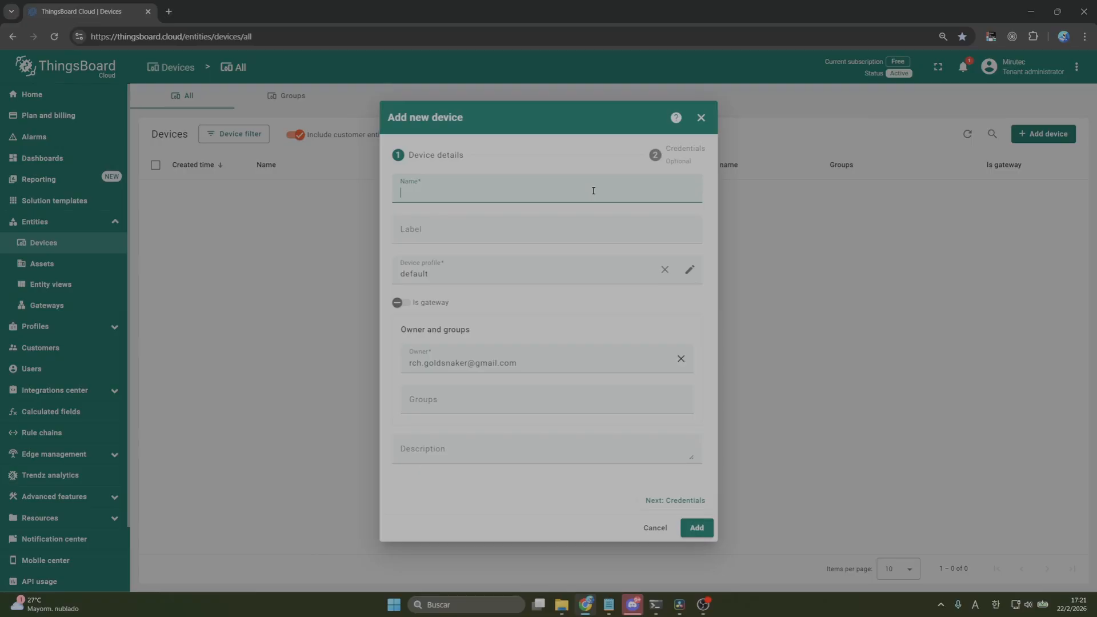
pyautogui.write('My device')
pyautogui.click(708, 531)
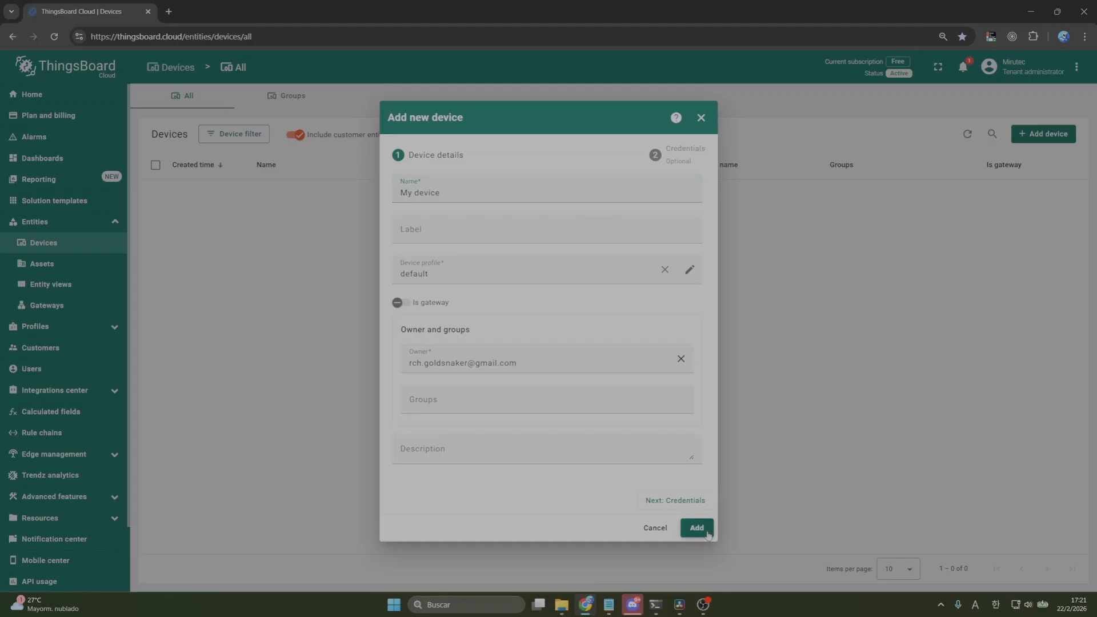
pyautogui.click(720, 536)
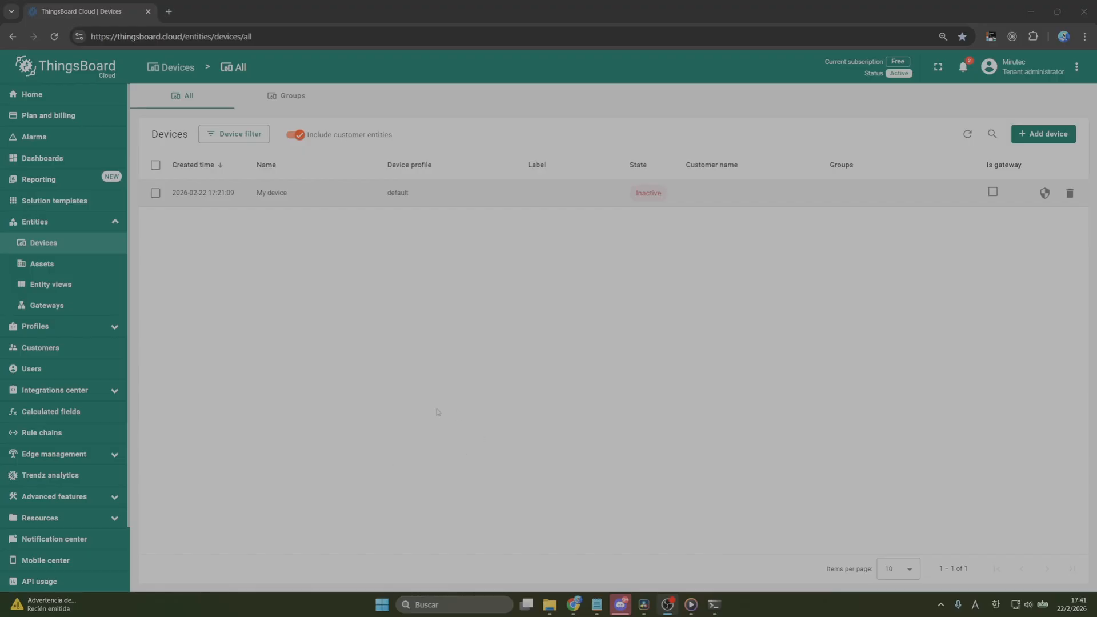
# Open the connectivity check for My device and look at its MQTT, CoAP and HTTP instructions
pyautogui.click(304, 204)
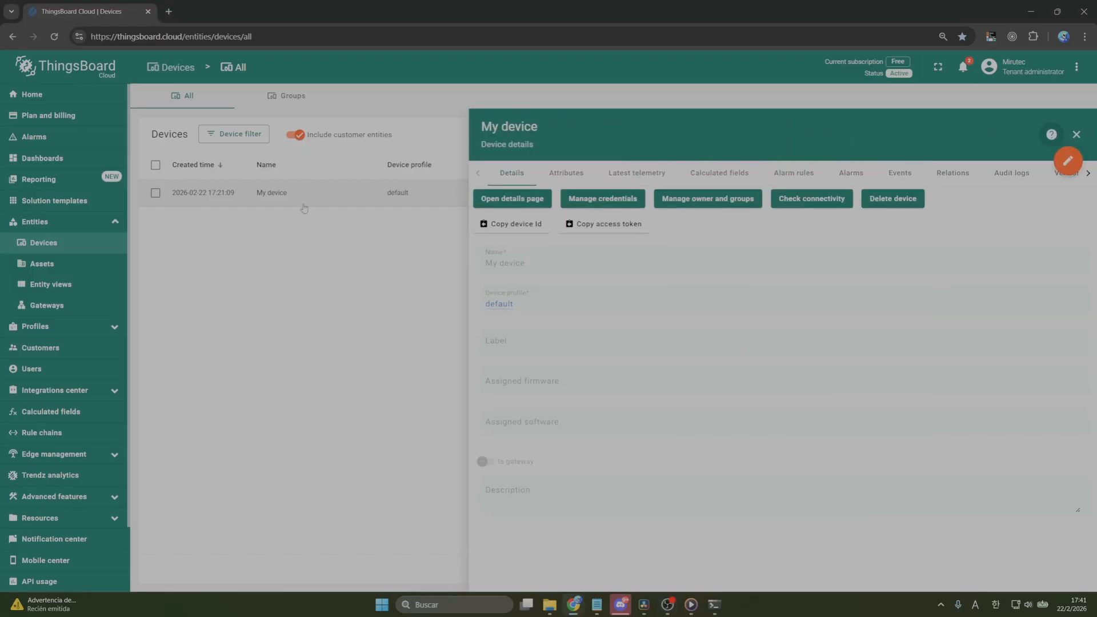
pyautogui.click(799, 200)
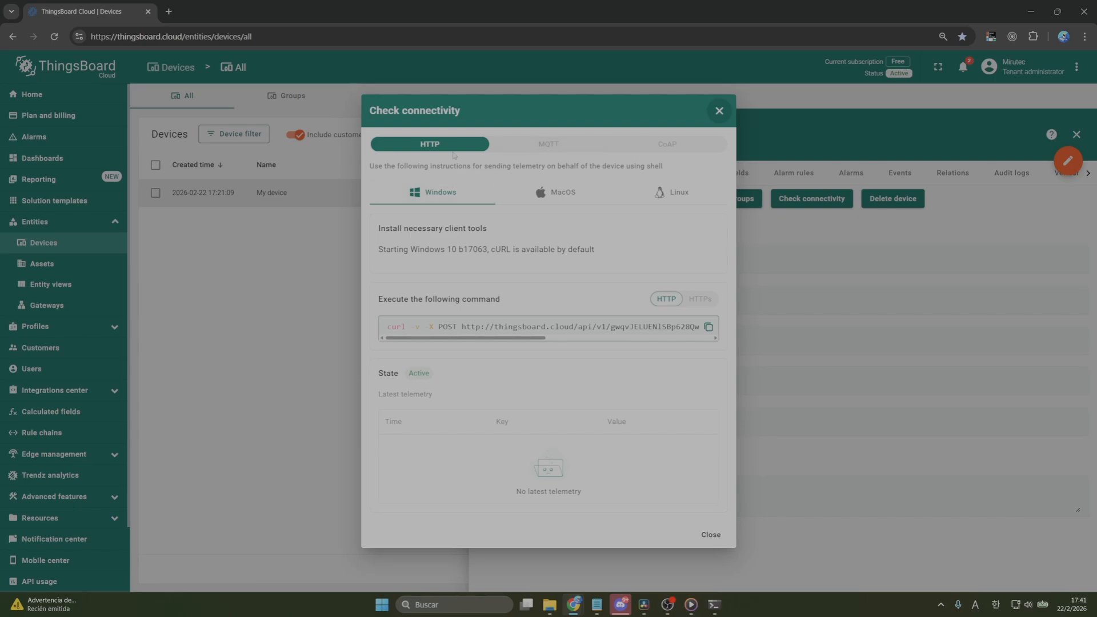
pyautogui.click(543, 148)
pyautogui.click(667, 144)
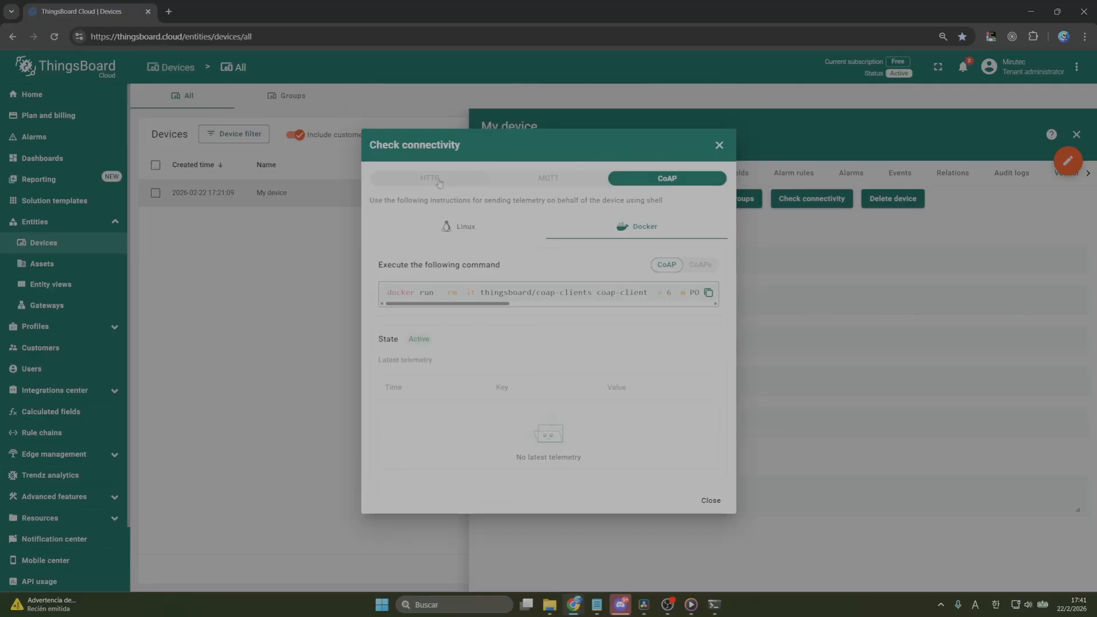
pyautogui.click(434, 180)
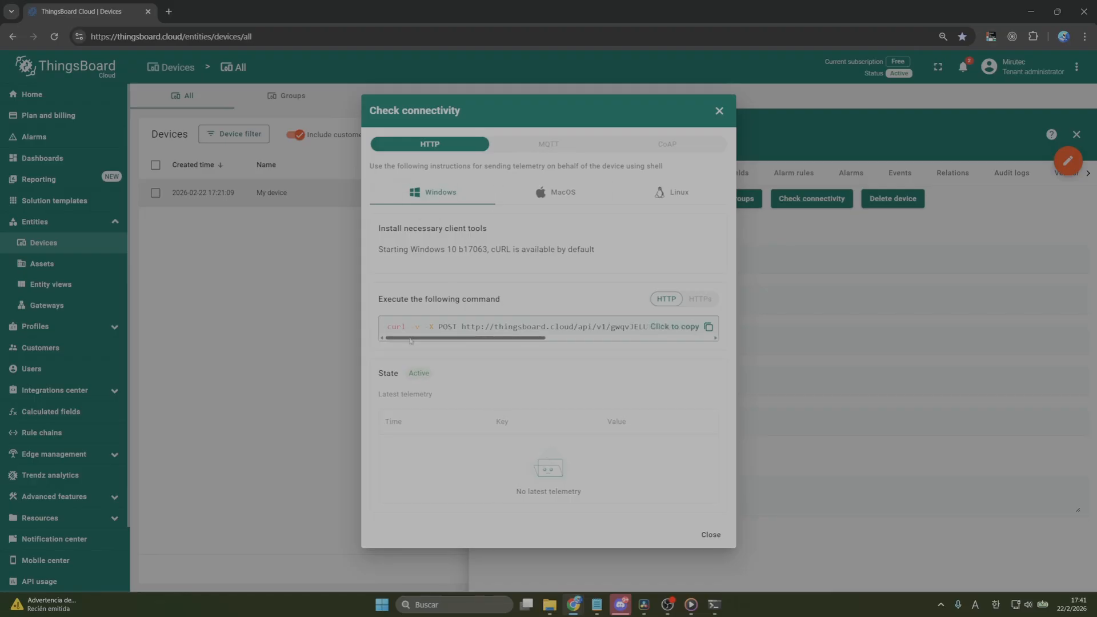
# Copy the Windows HTTP curl command containing the device access token and run it in PowerShell to send temperature 25
pyautogui.moveTo(409, 337); pyautogui.dragTo(576, 338)
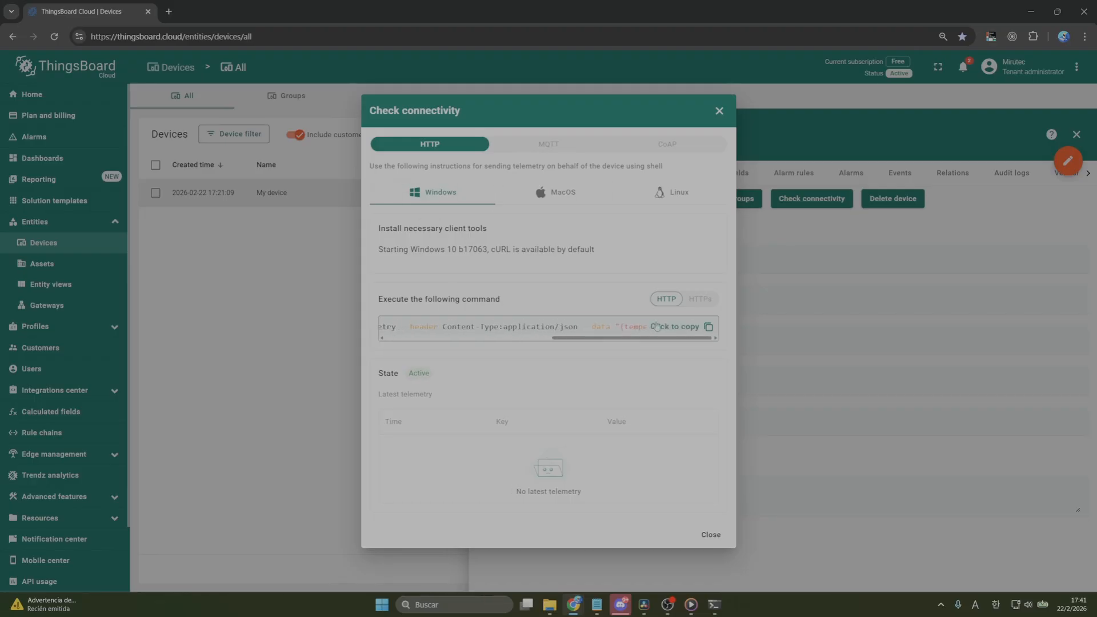
pyautogui.click(668, 327)
pyautogui.click(720, 609)
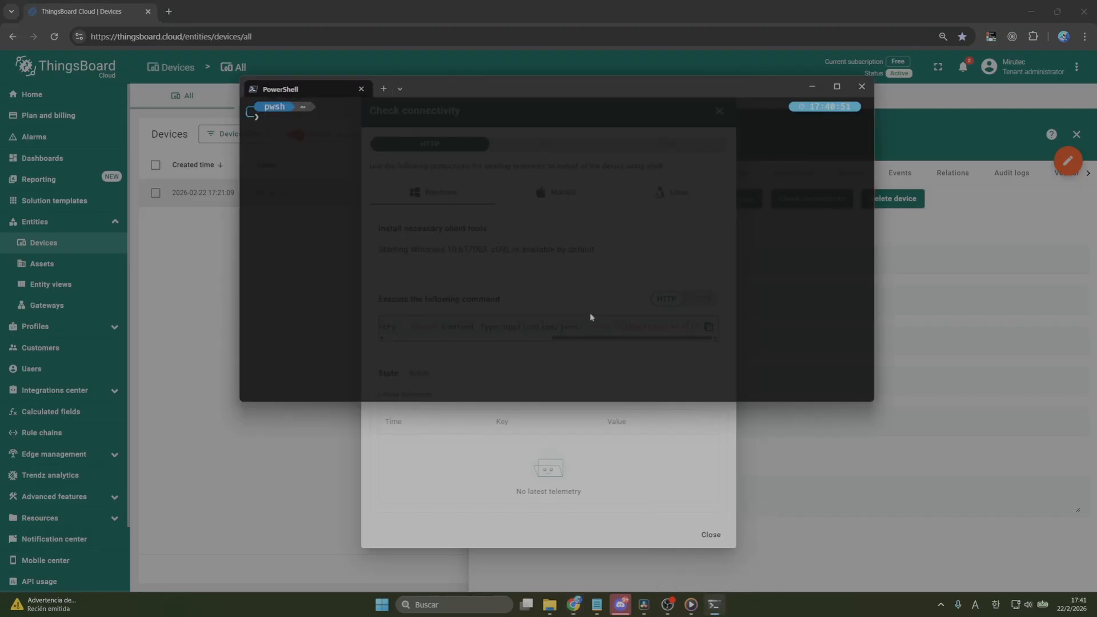
pyautogui.hotkey('ctrl', 'v')
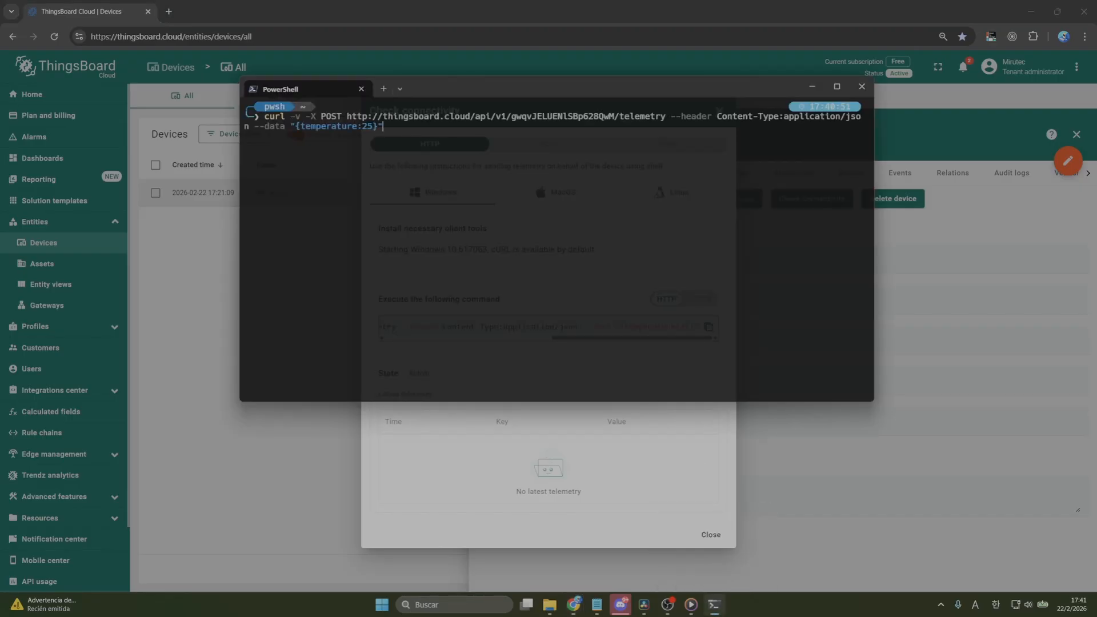
pyautogui.press('Return')
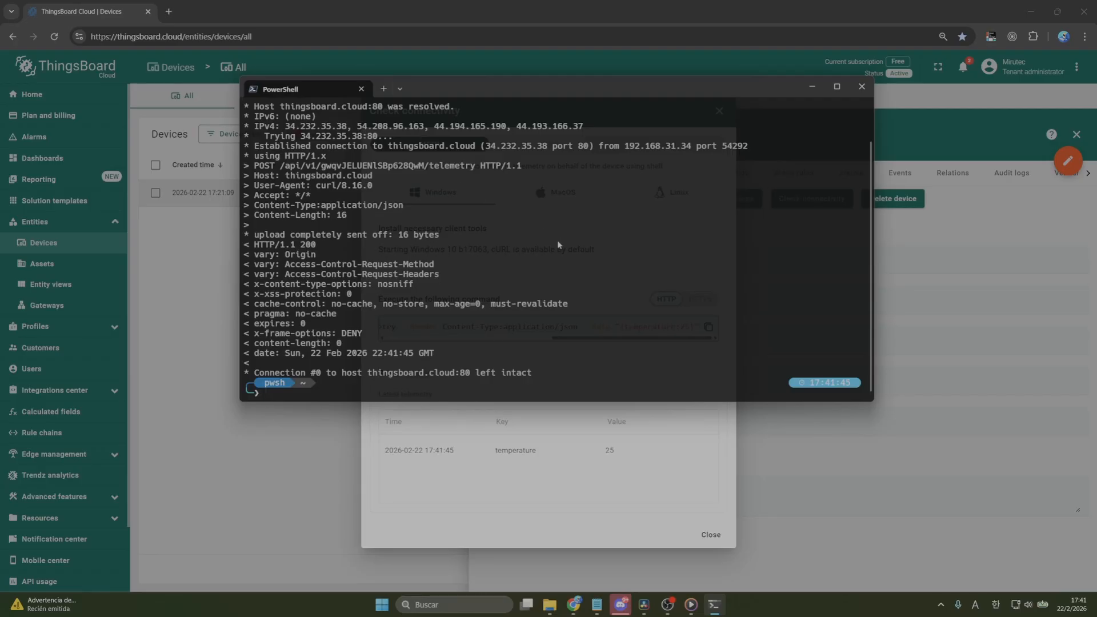
# Return to ThingsBoard, close the connectivity check and view the latest telemetry of My device
pyautogui.click(594, 432)
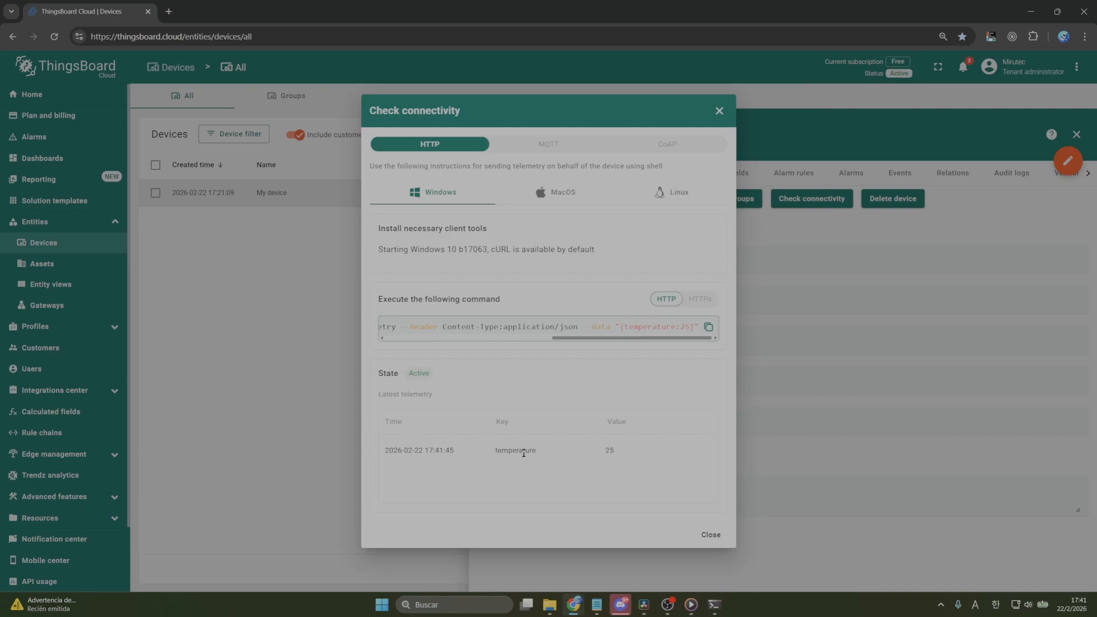
pyautogui.click(712, 534)
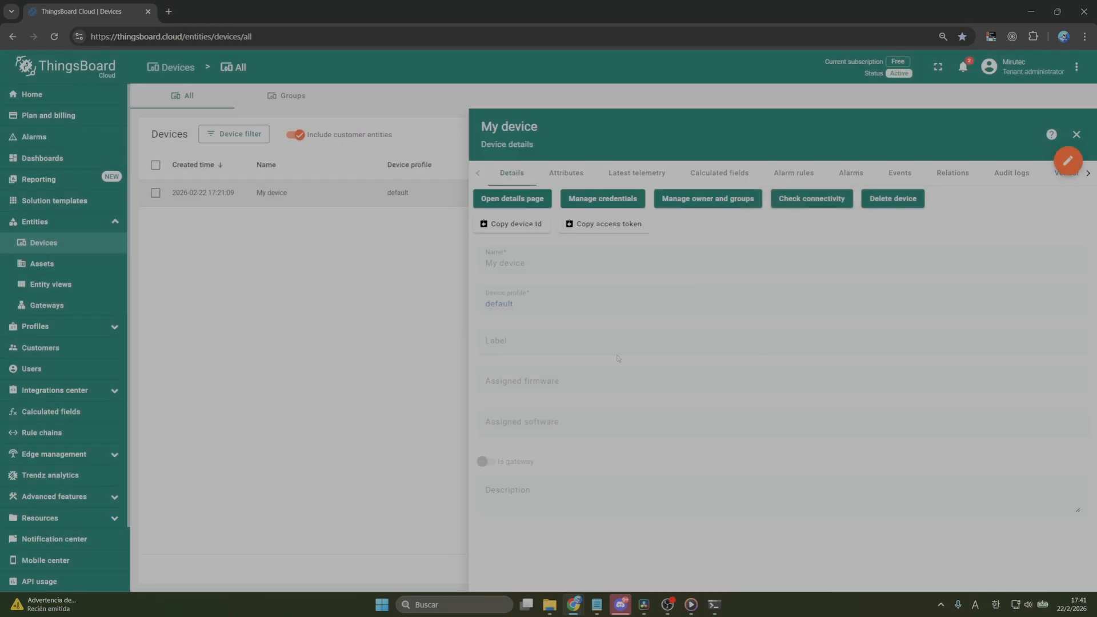
pyautogui.click(625, 175)
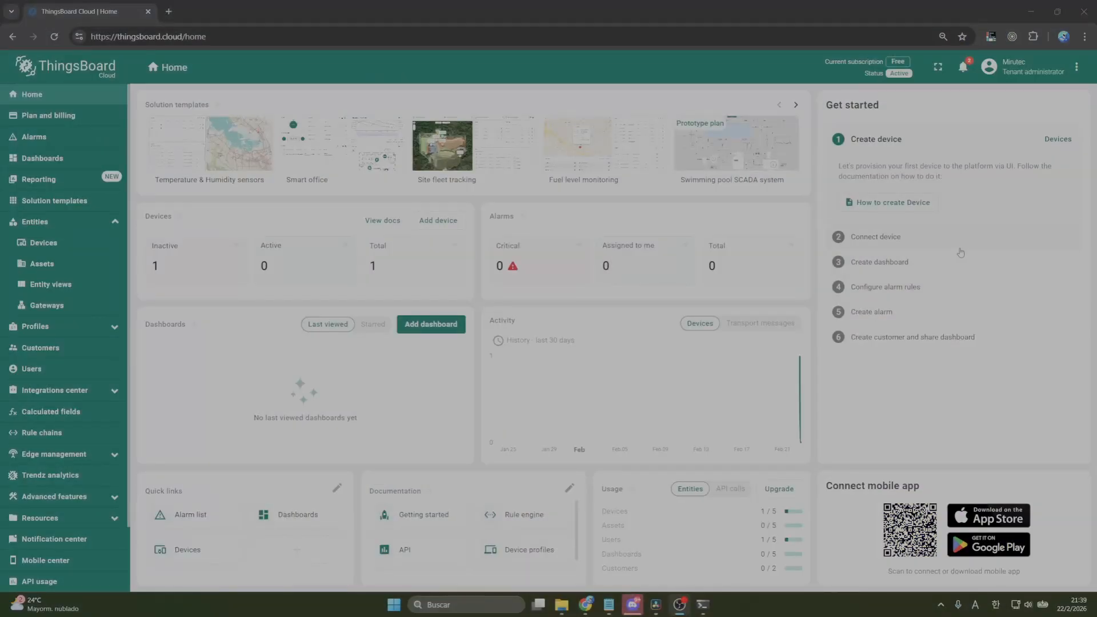
# Create a new dashboard titled "My dashboard"
pyautogui.click(52, 160)
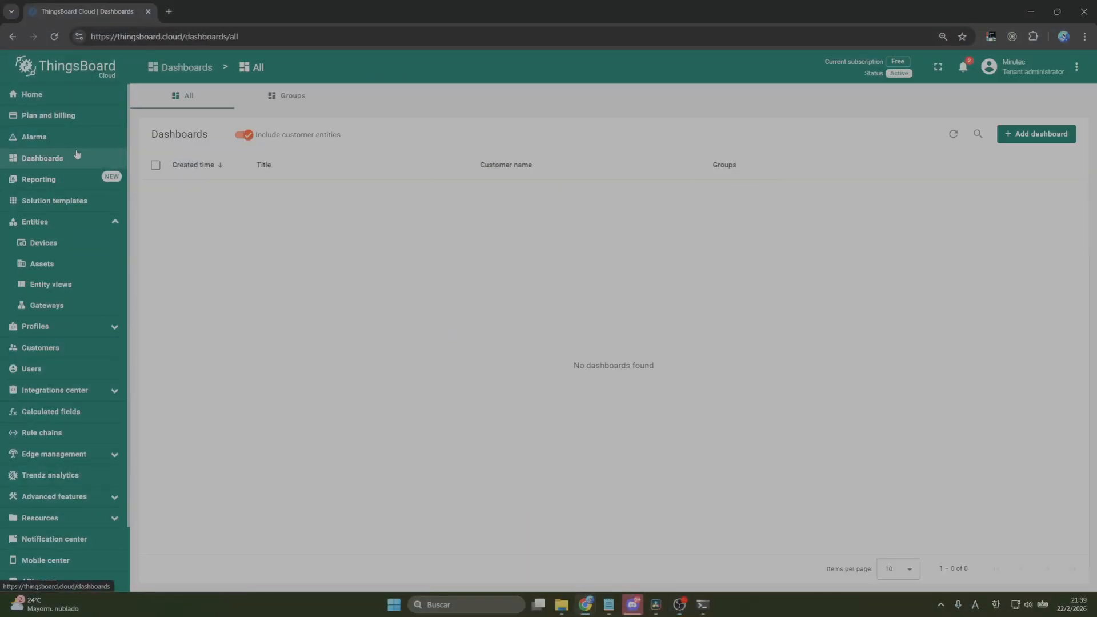
pyautogui.click(1041, 137)
pyautogui.click(1029, 161)
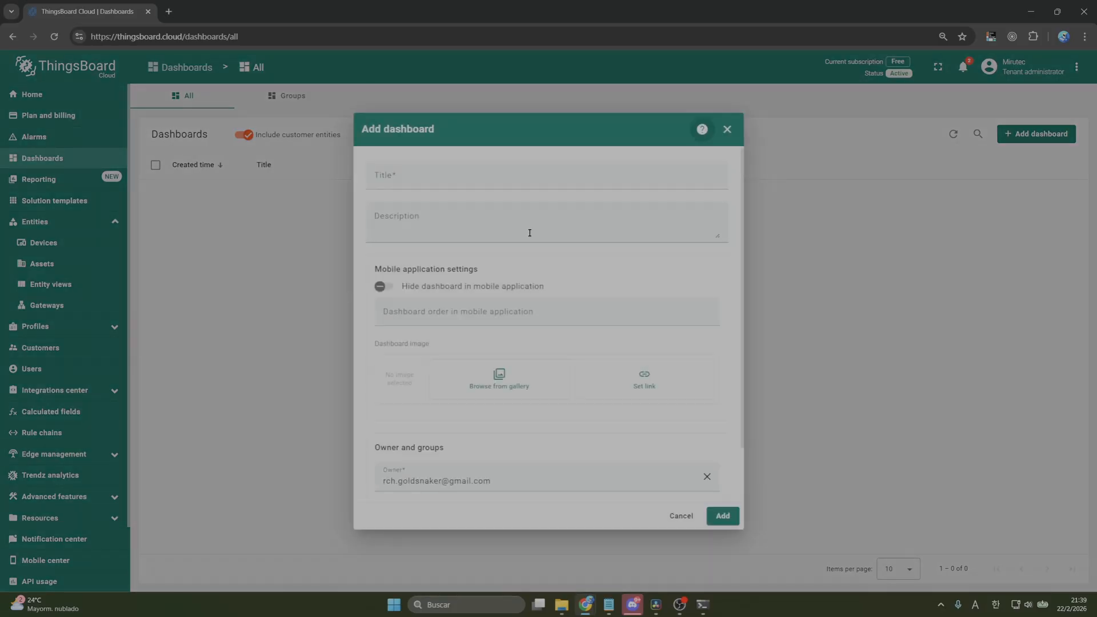
pyautogui.click(462, 173)
pyautogui.write('M')
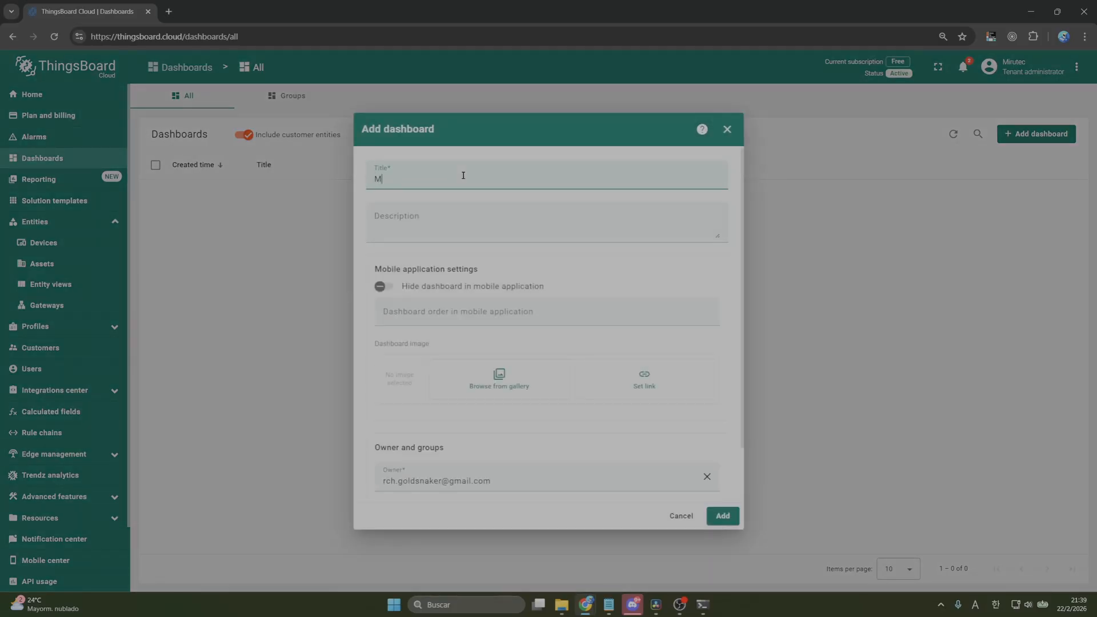
pyautogui.write('y dashboard')
pyautogui.click(713, 517)
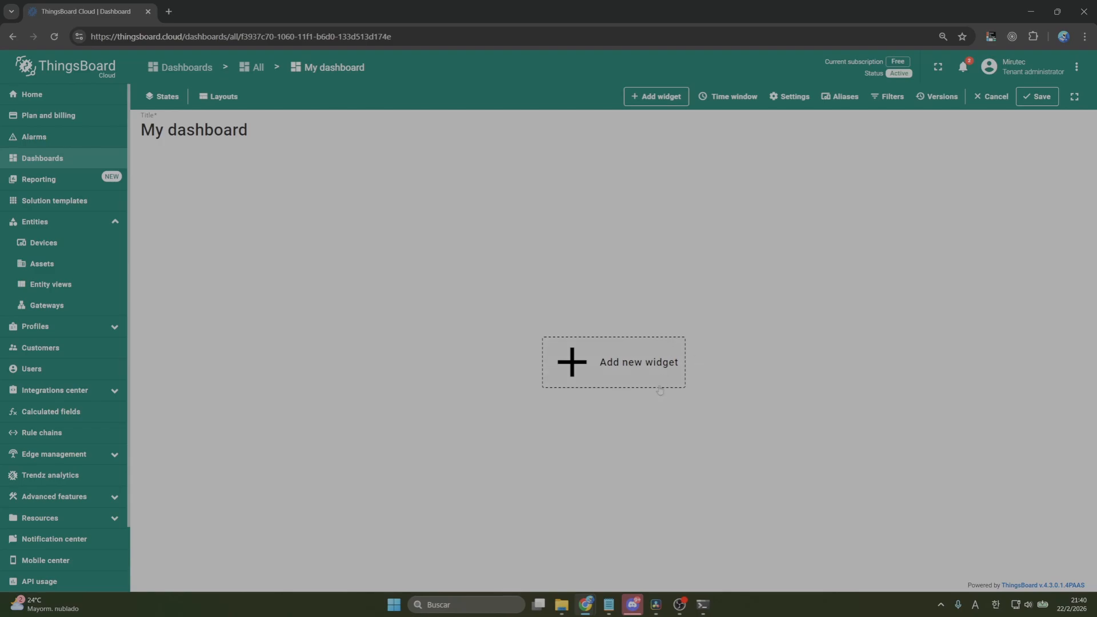
# Add a Value card widget showing the temperature of My device, and enlarge it into a wide card
pyautogui.click(631, 376)
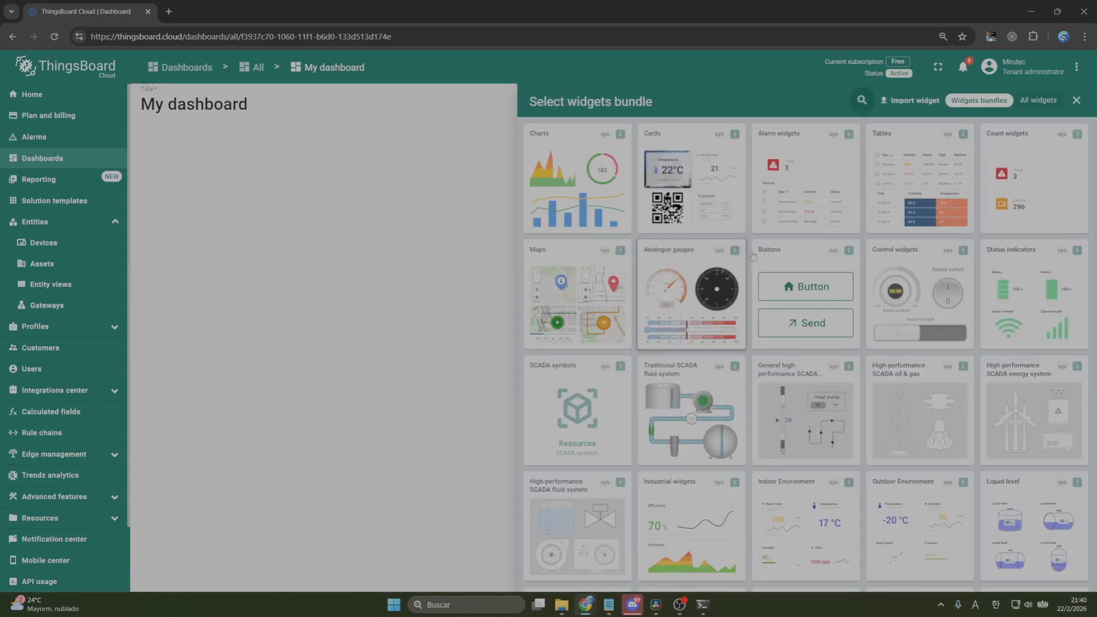
pyautogui.click(695, 166)
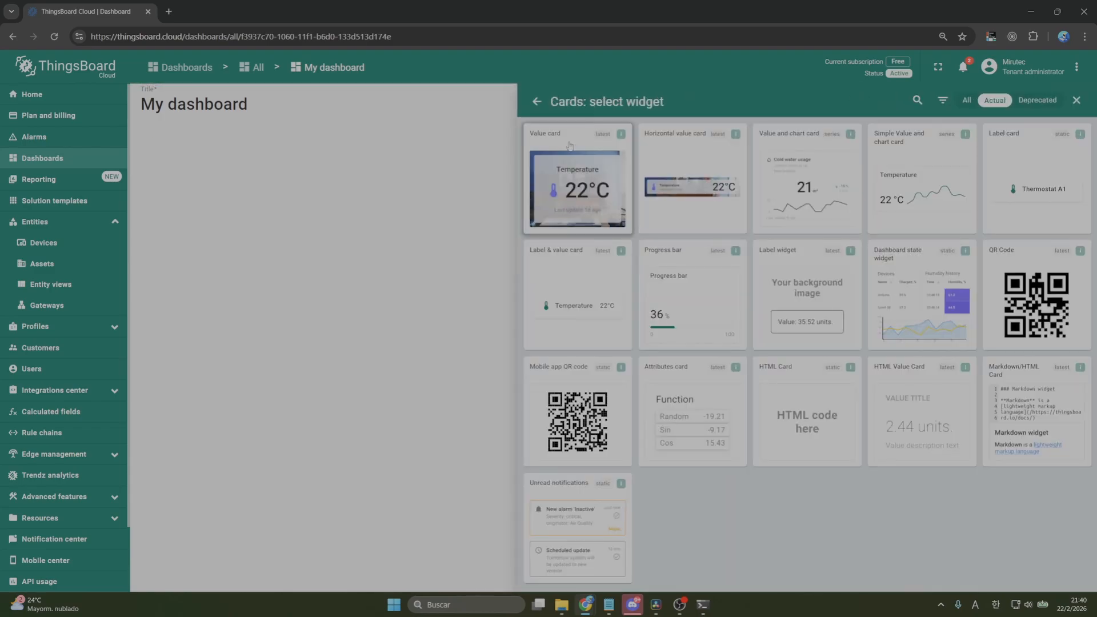
pyautogui.click(586, 151)
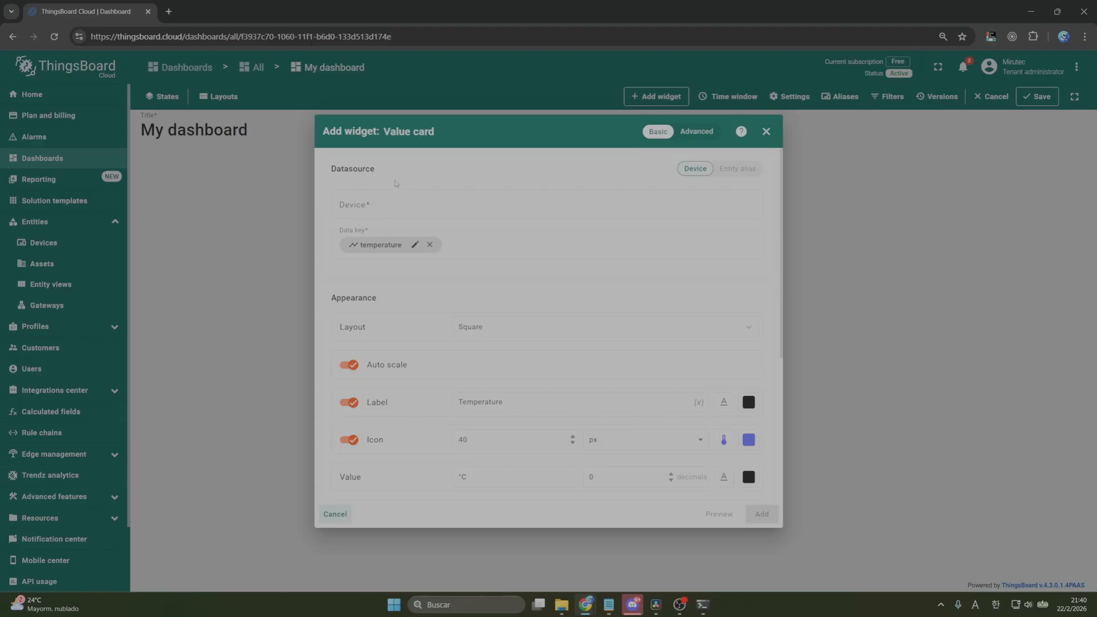
pyautogui.click(413, 205)
pyautogui.click(398, 237)
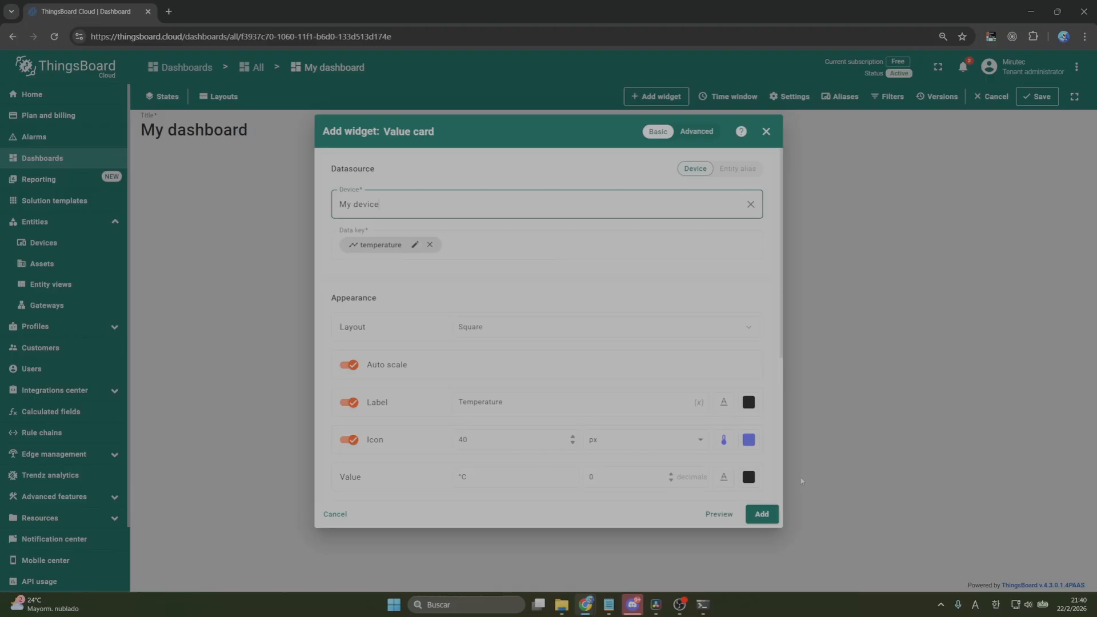
pyautogui.click(763, 514)
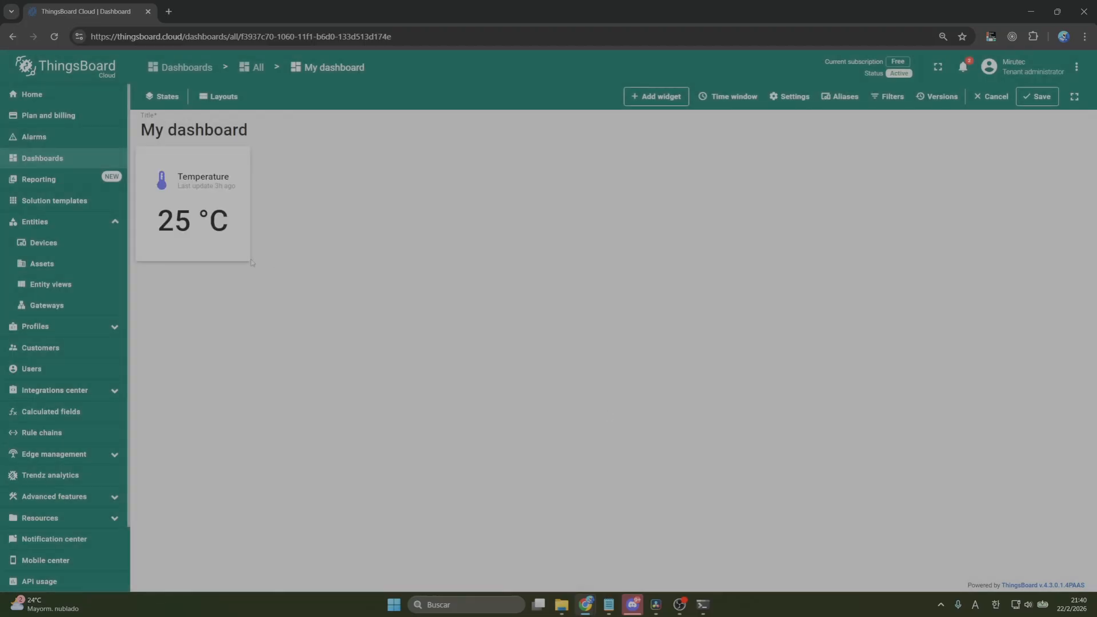
pyautogui.moveTo(252, 263); pyautogui.dragTo(572, 302)
# Add a Line chart widget plotting the temperature series of My device to the dashboard
pyautogui.click(662, 92)
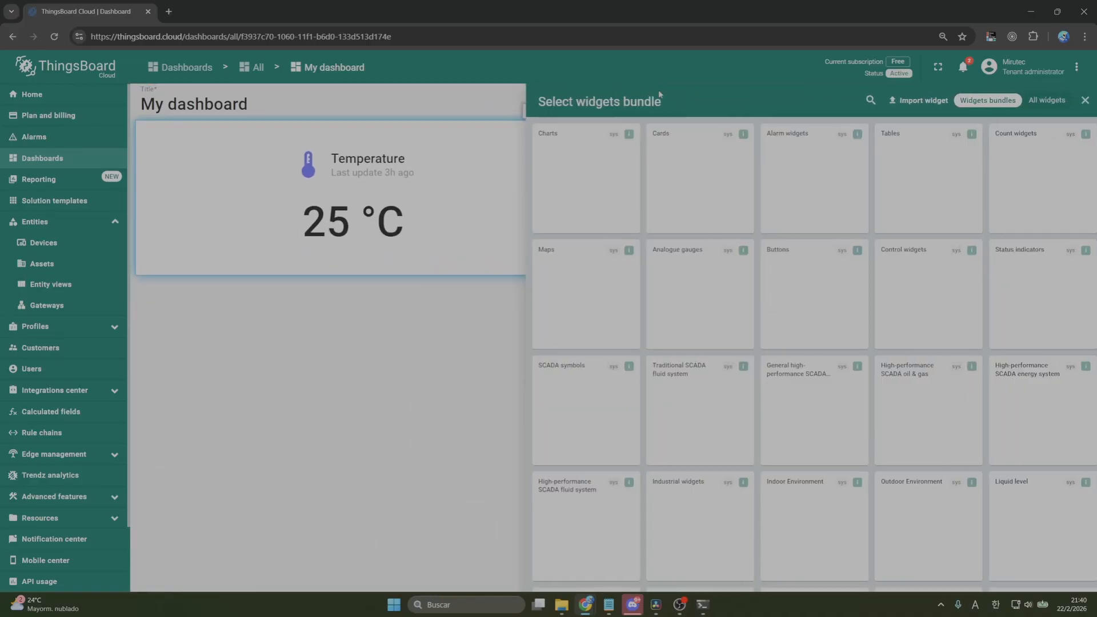
pyautogui.click(591, 184)
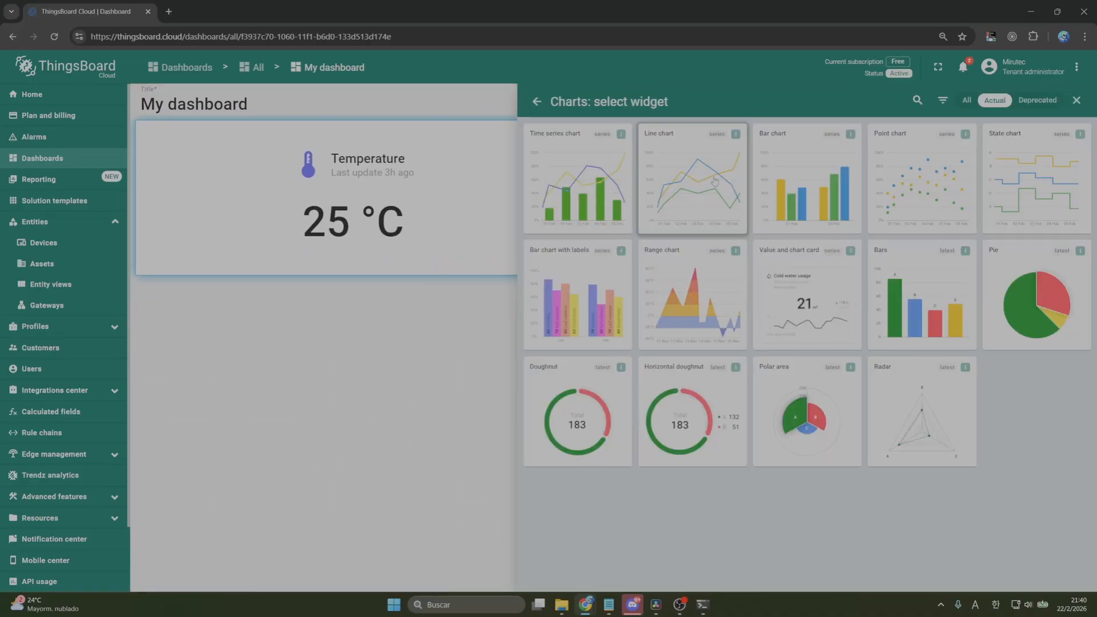
pyautogui.click(706, 180)
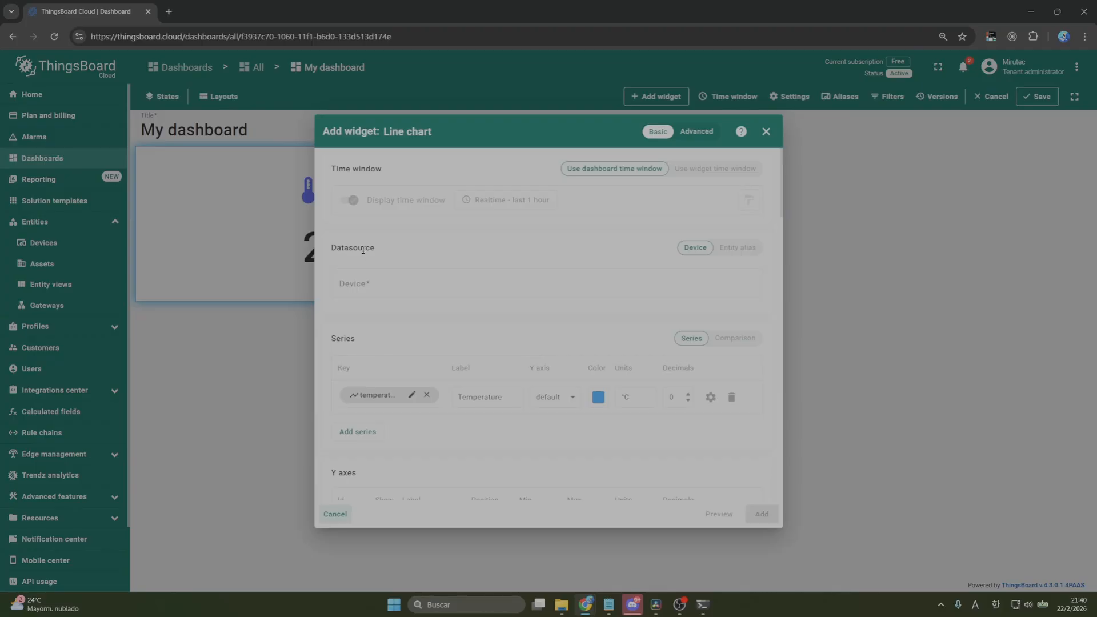
pyautogui.click(407, 284)
pyautogui.click(395, 316)
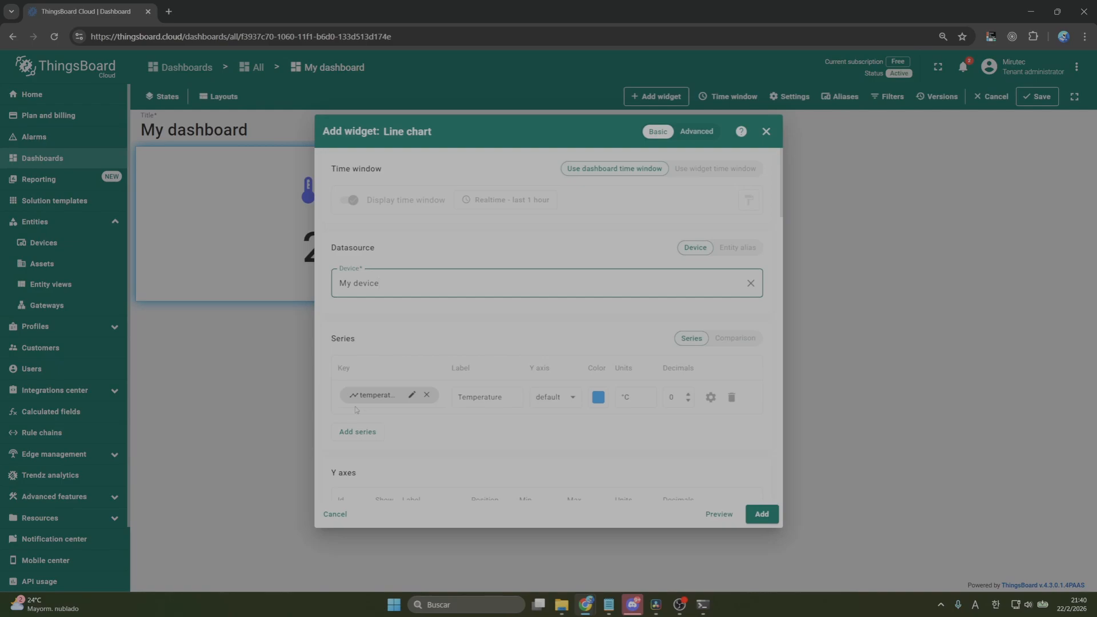
pyautogui.click(761, 514)
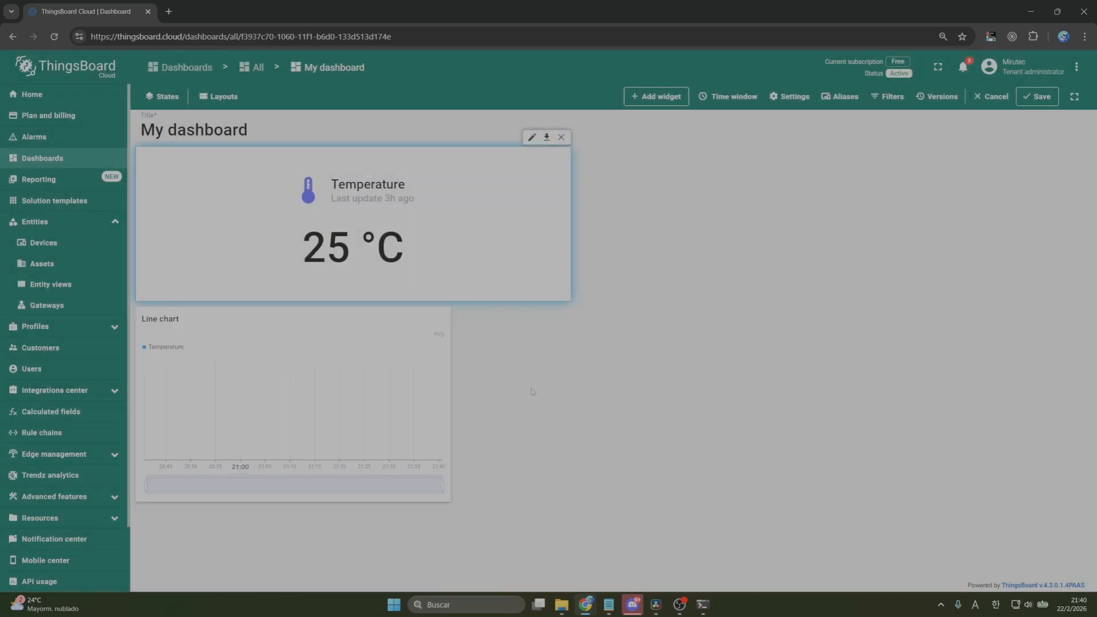
# Place the Line chart beside the temperature card, widen it across the remaining dashboard width, and extend the card to the chart's height
pyautogui.moveTo(323, 315); pyautogui.dragTo(765, 172)
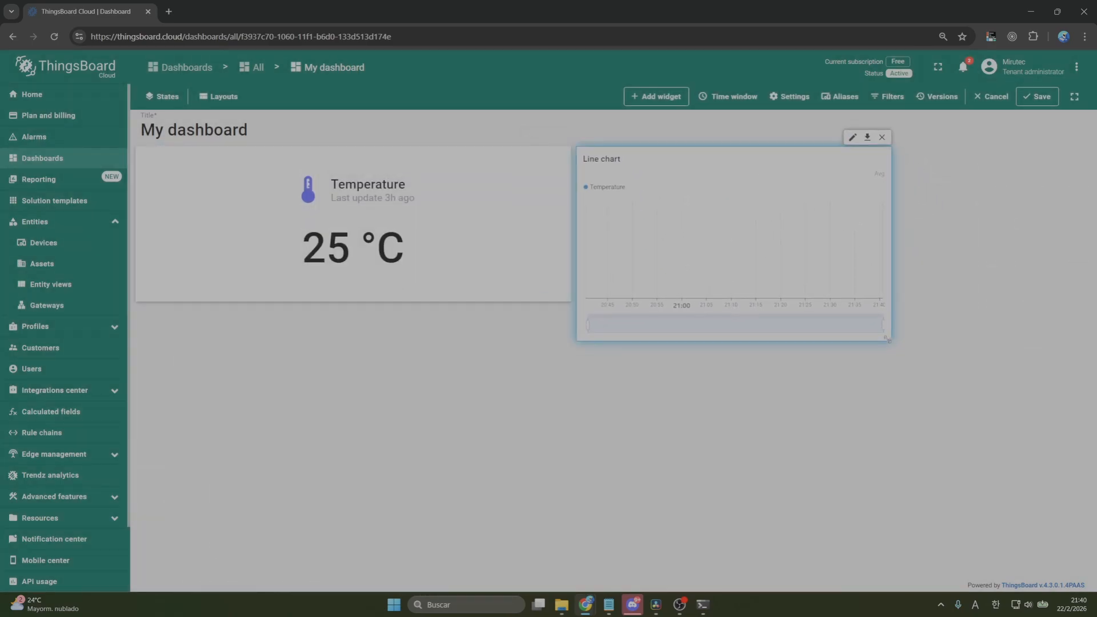
pyautogui.moveTo(888, 339); pyautogui.dragTo(1086, 341)
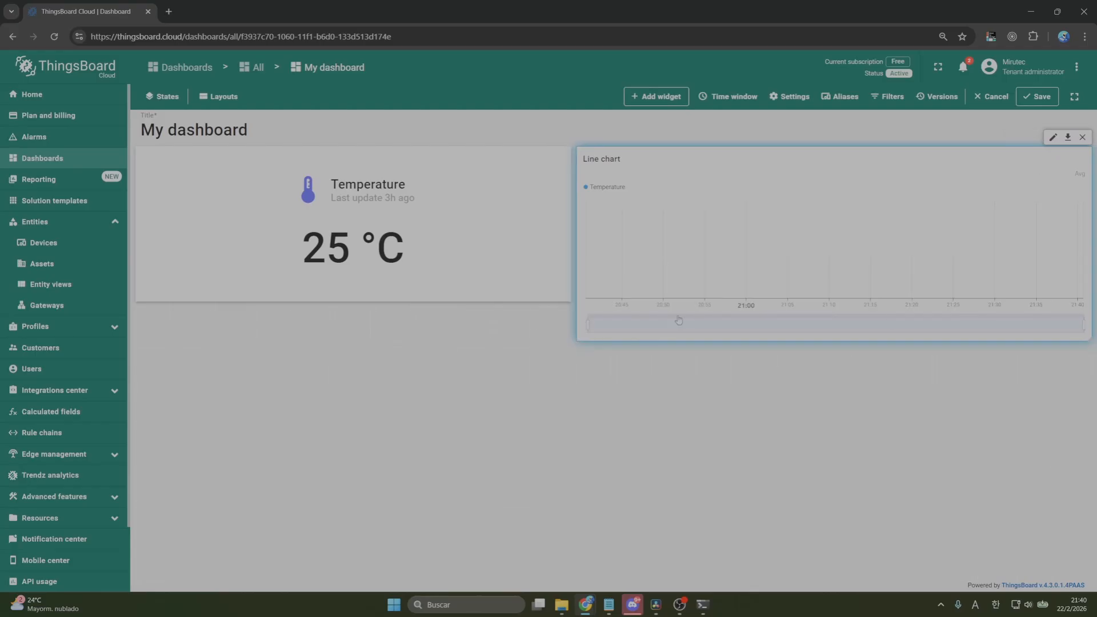
pyautogui.moveTo(563, 300); pyautogui.dragTo(561, 339)
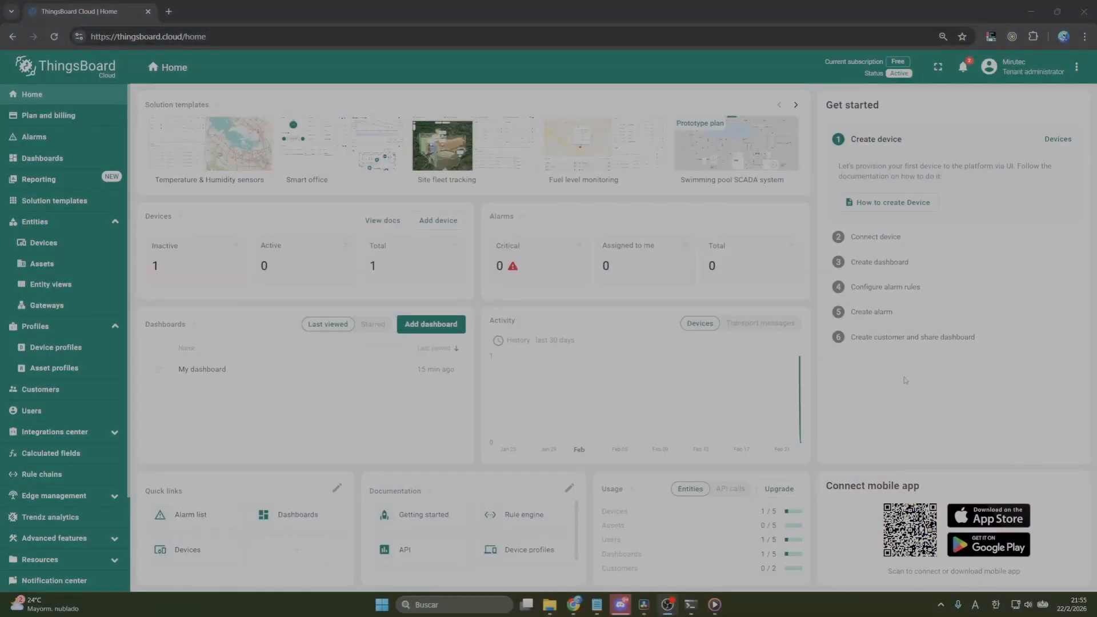
# Open the alarm rules of the default device profile through the details of My device
pyautogui.click(77, 250)
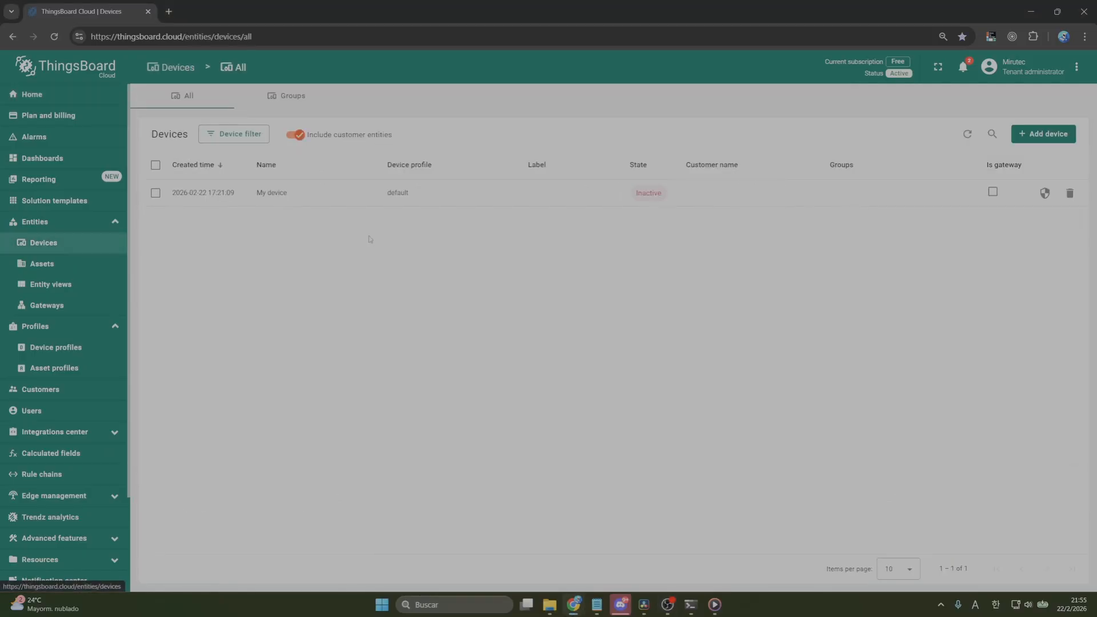
pyautogui.click(340, 201)
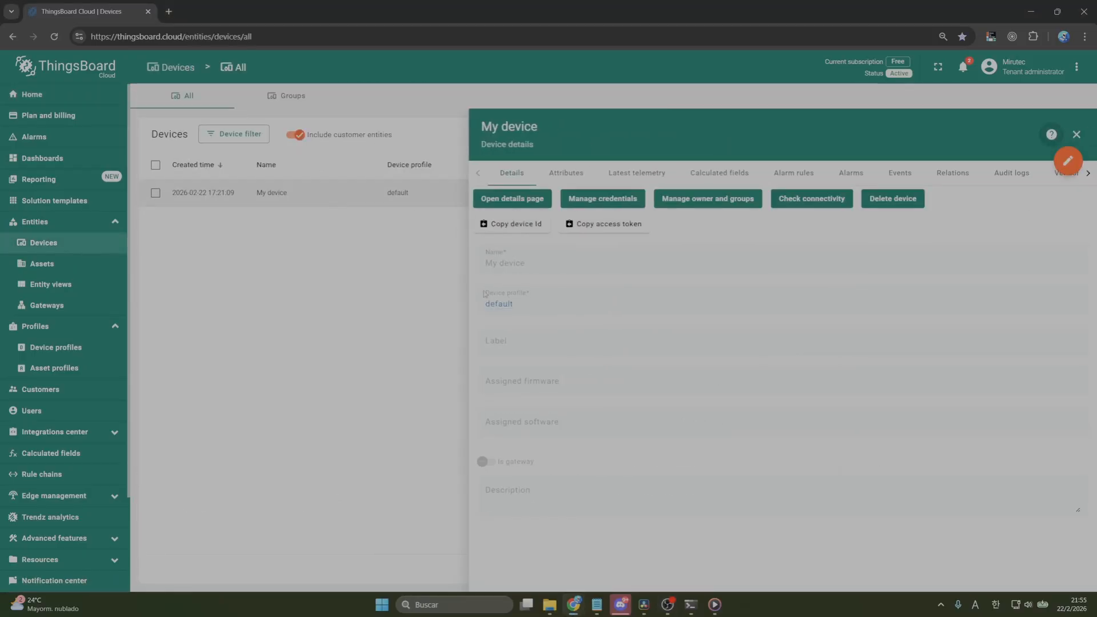
pyautogui.click(499, 305)
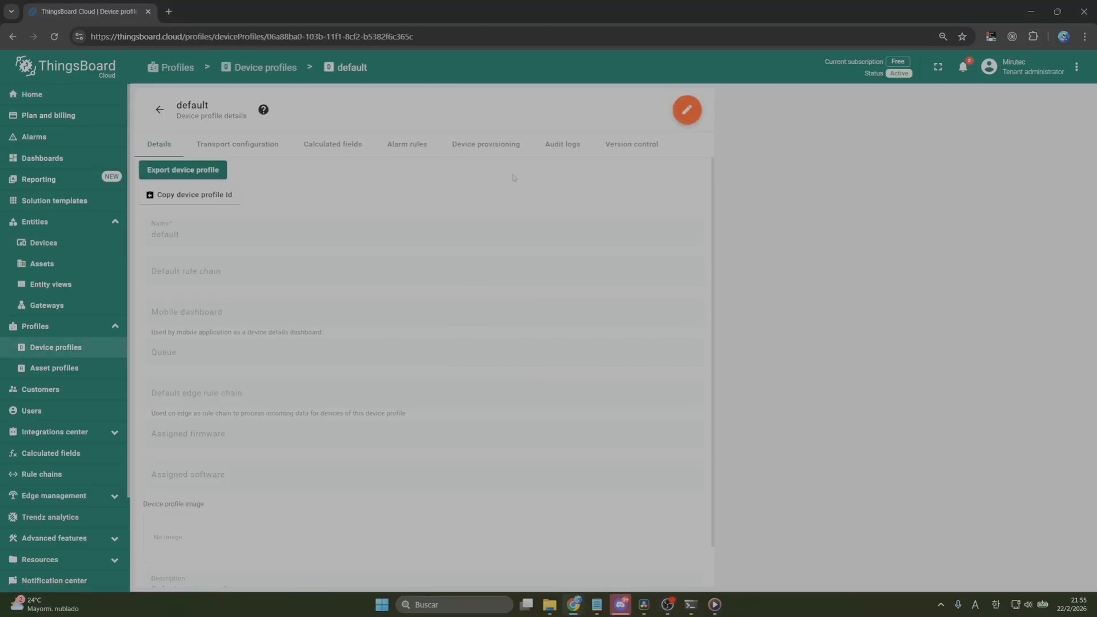
pyautogui.click(397, 150)
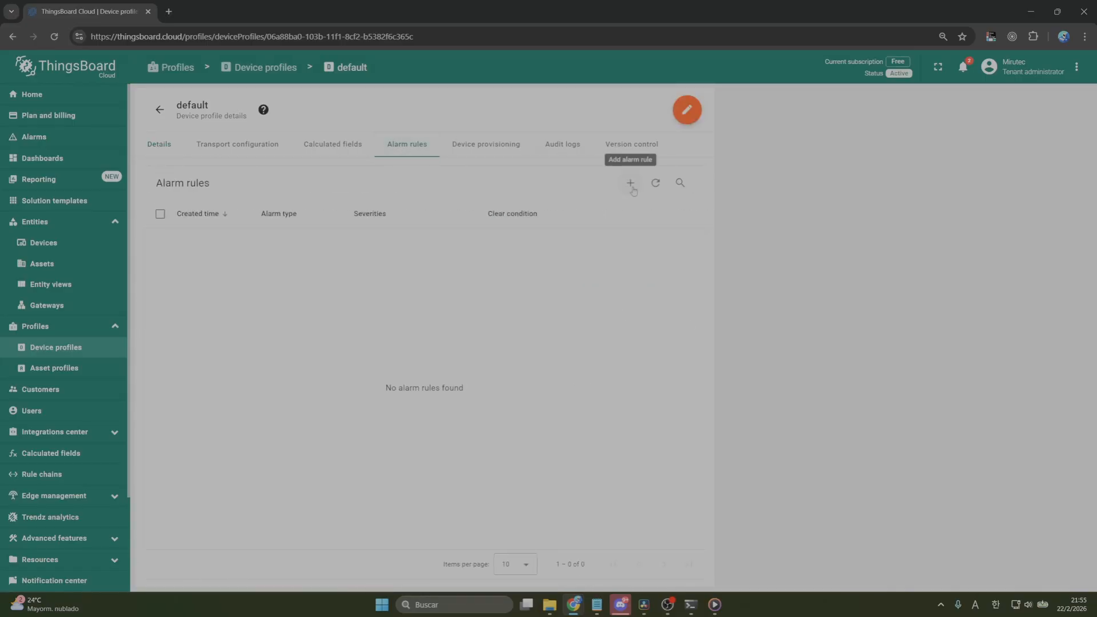
# Create a new alarm rule with the alarm type "high temperature"
pyautogui.click(632, 186)
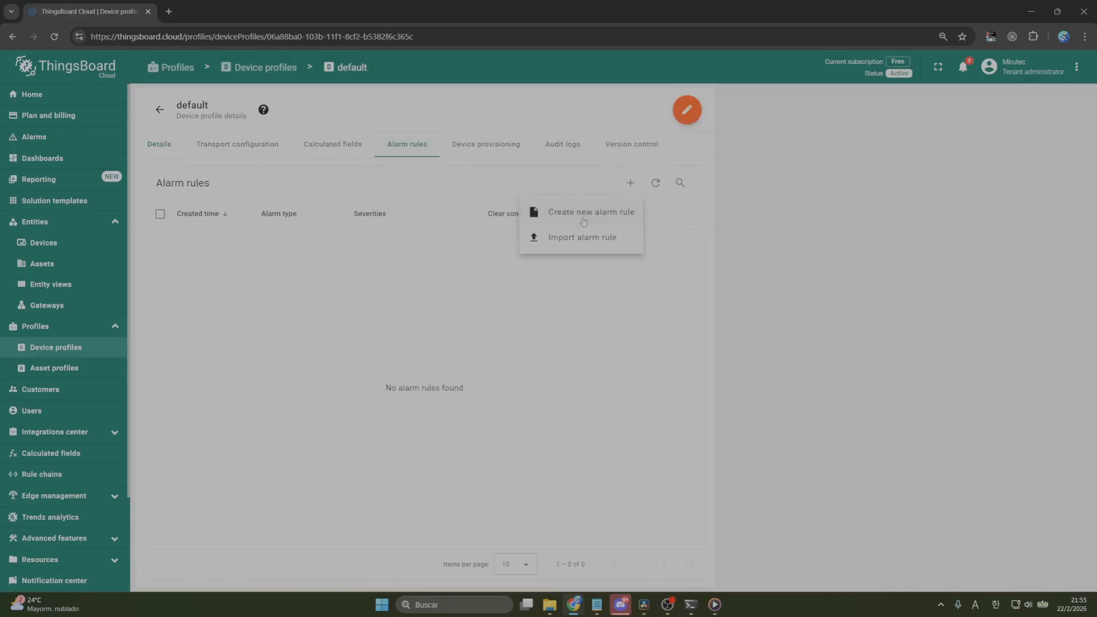
pyautogui.click(583, 221)
pyautogui.click(521, 211)
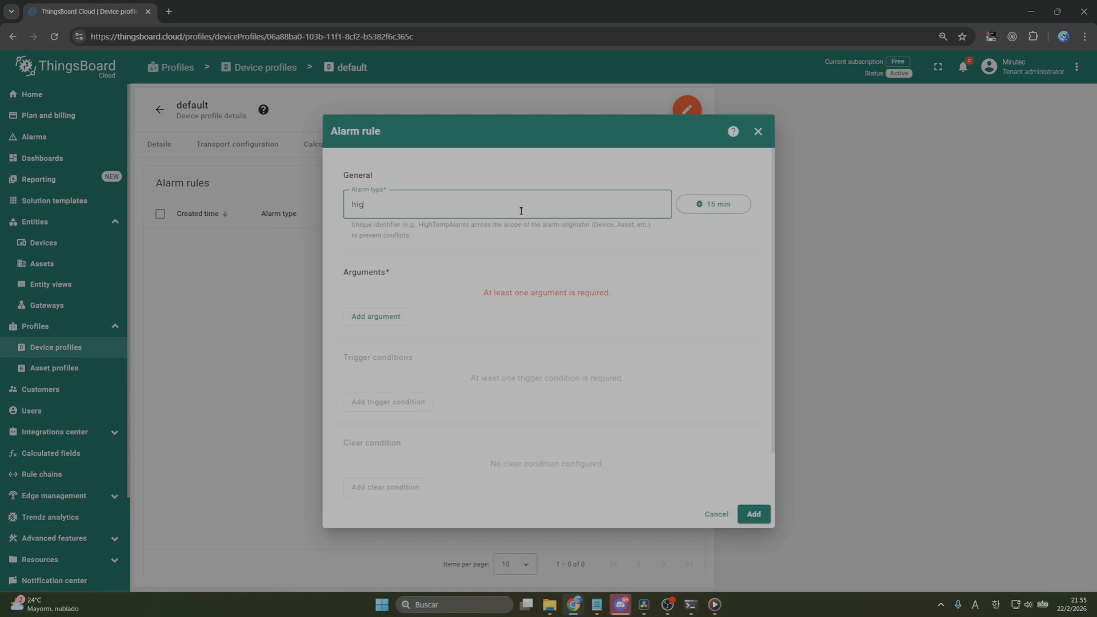
pyautogui.write('high temperatuy')
# Add an argument to the alarm rule that reads the latest telemetry key temperature from the device My device
pyautogui.click(401, 317)
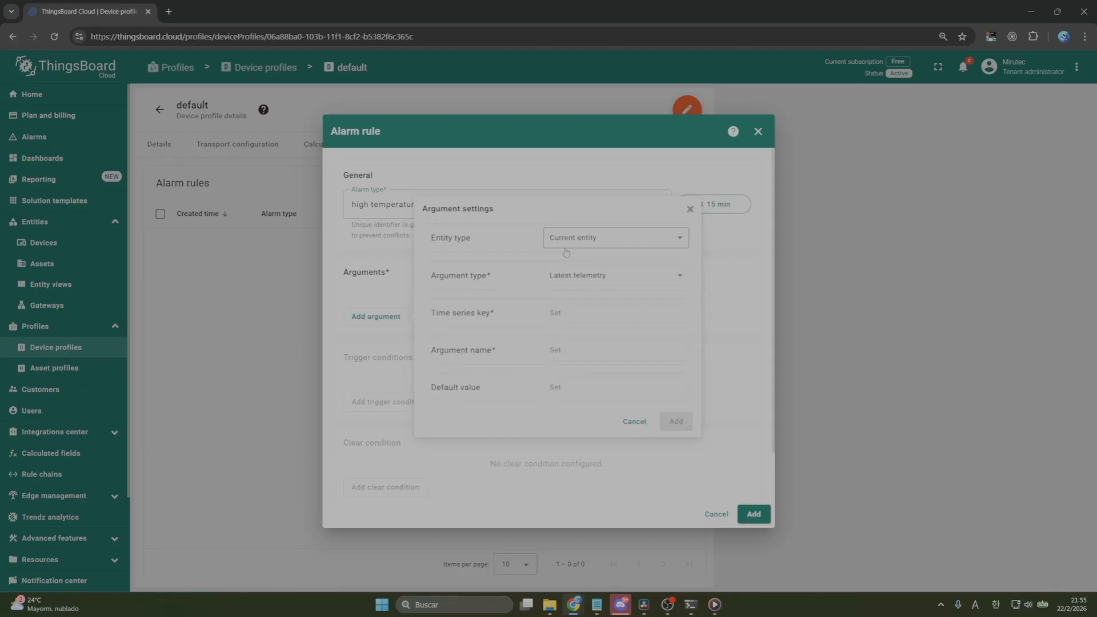
pyautogui.click(607, 240)
pyautogui.click(600, 291)
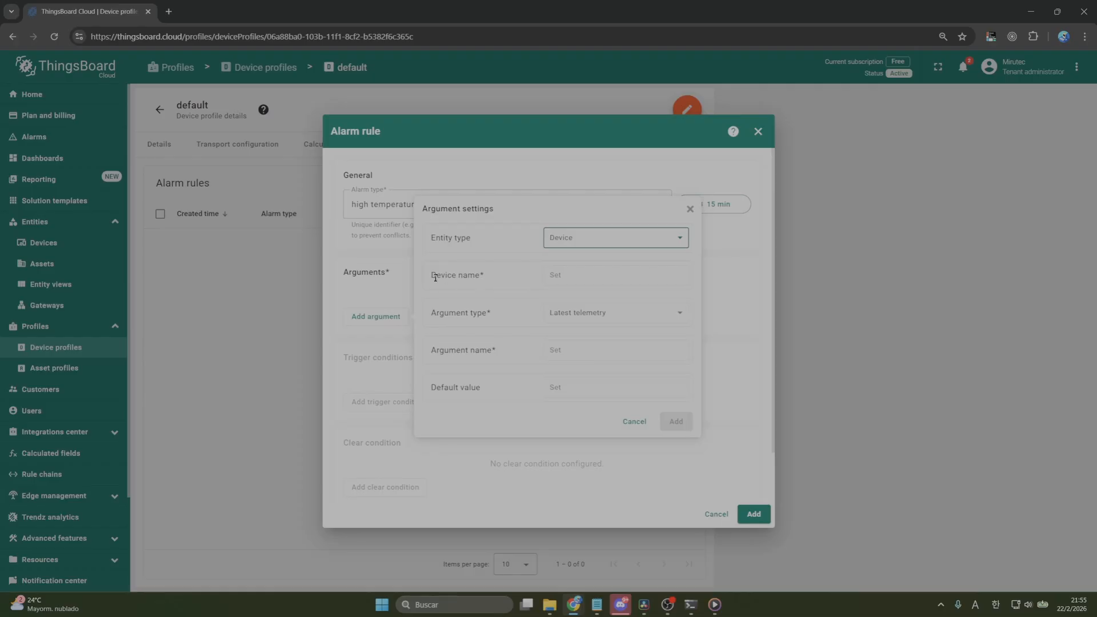
pyautogui.click(620, 276)
pyautogui.click(585, 305)
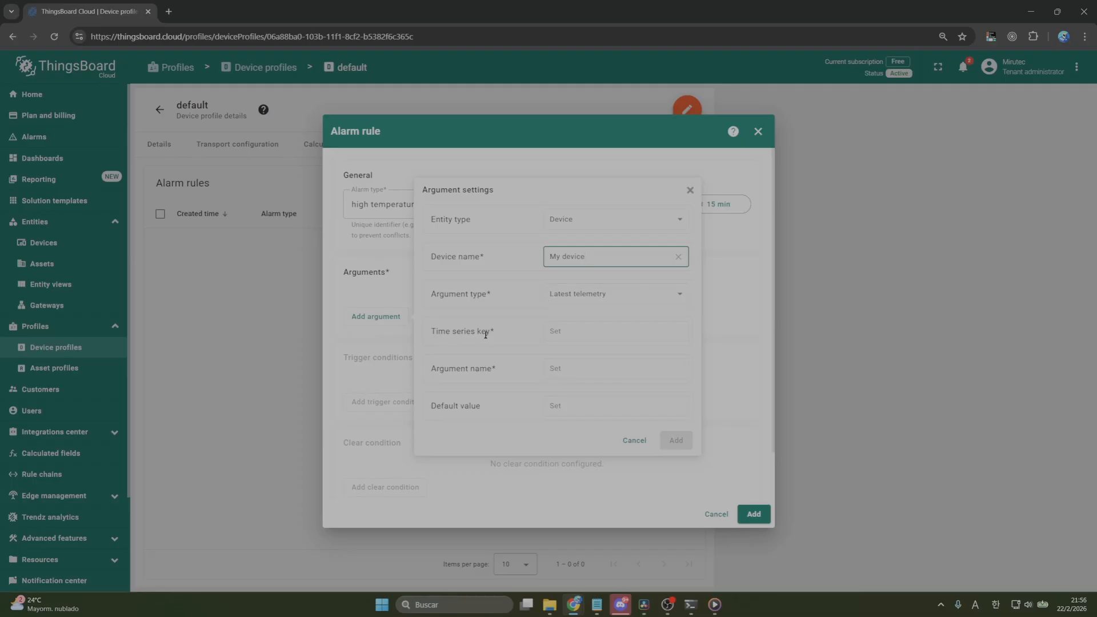
pyautogui.click(485, 333)
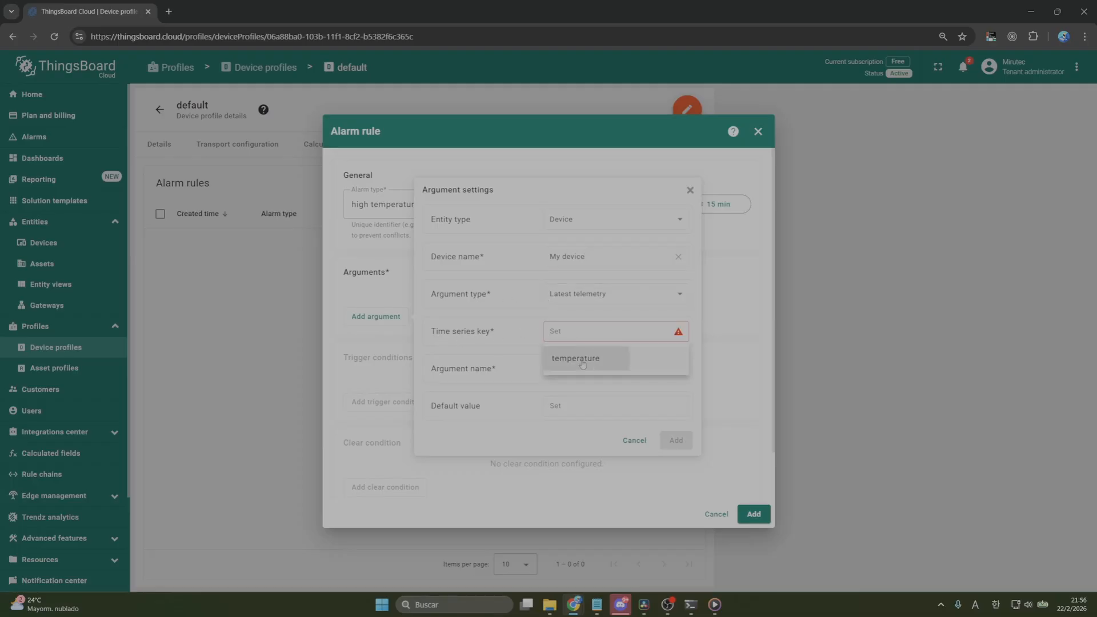
pyautogui.click(583, 359)
pyautogui.click(673, 440)
# Add a trigger condition to the alarm rule and start its argument filter on temperature with the Numeric value type
pyautogui.scroll(-1, 565, 374)
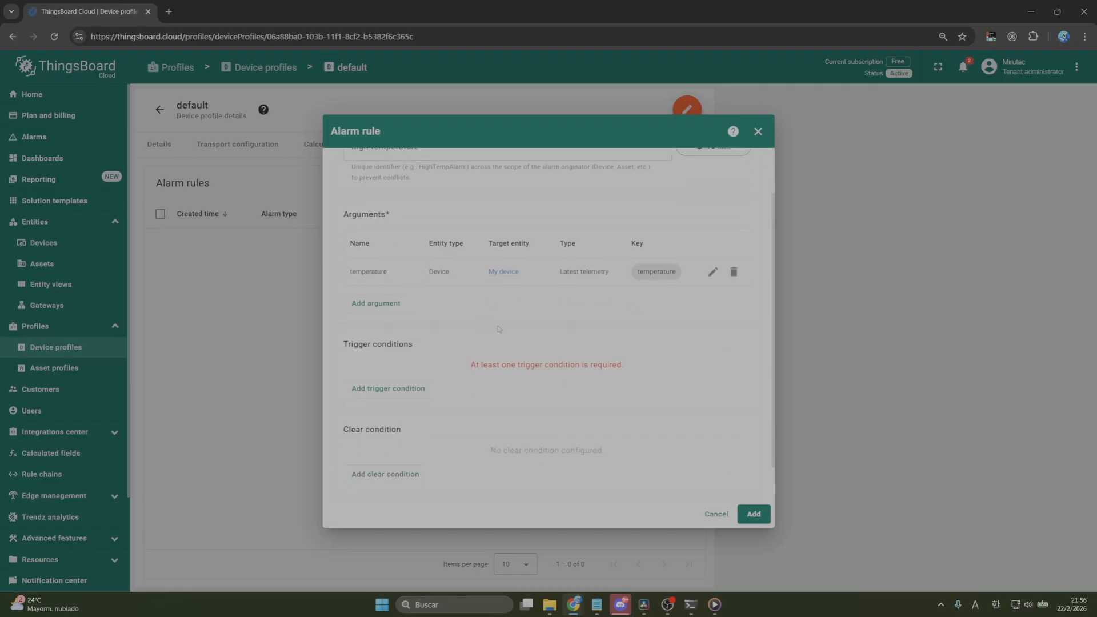
pyautogui.scroll(-1, 499, 329)
pyautogui.click(422, 347)
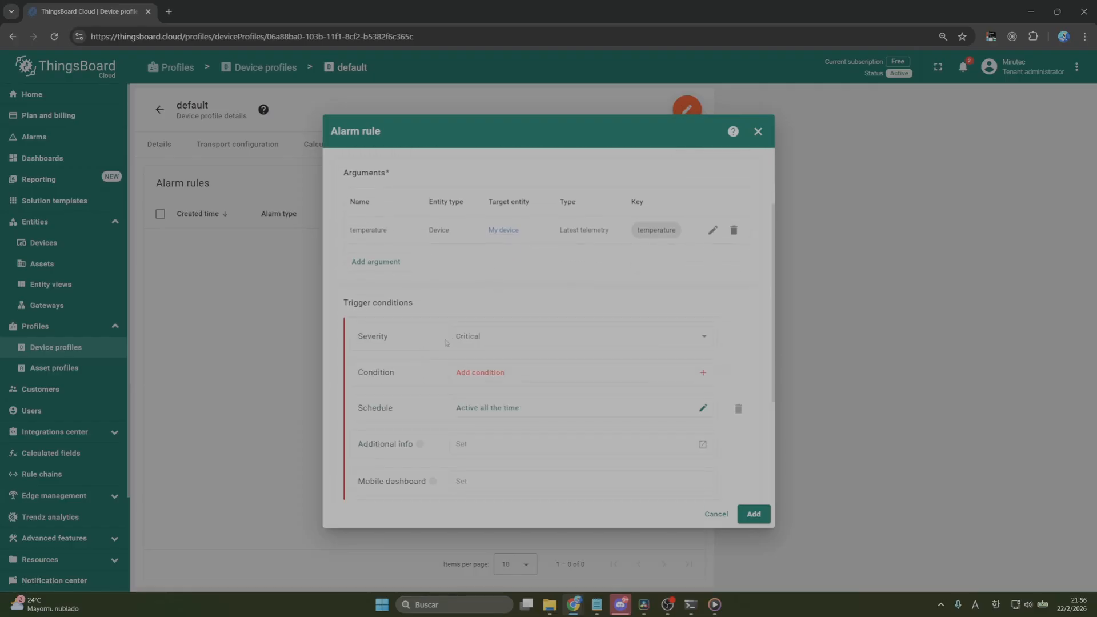
pyautogui.click(518, 380)
pyautogui.click(389, 313)
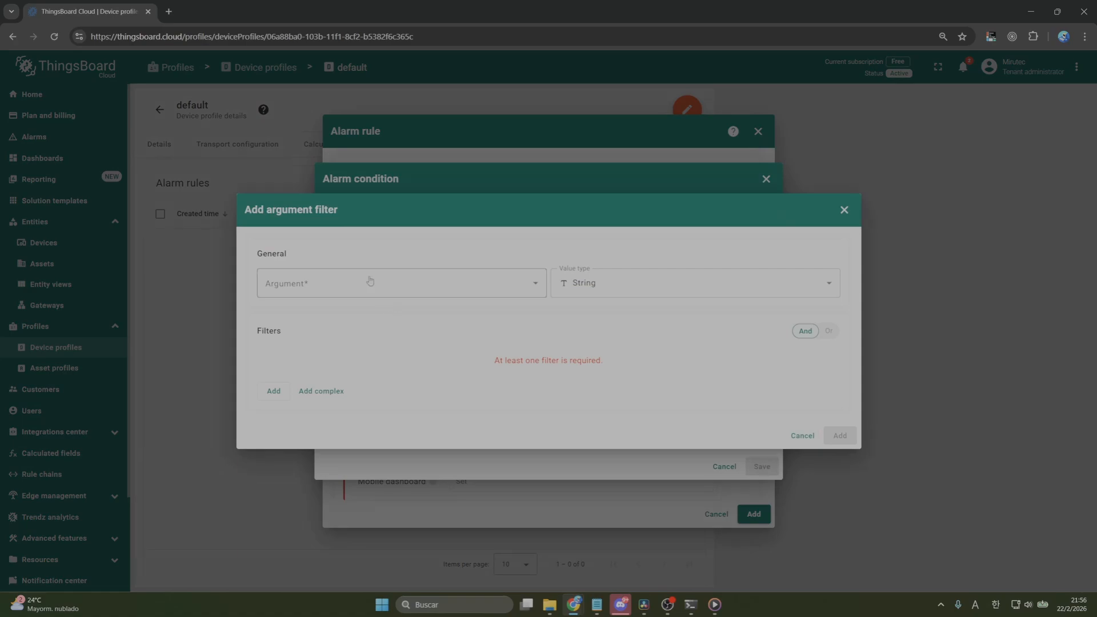
pyautogui.click(370, 281)
pyautogui.click(371, 313)
pyautogui.click(629, 294)
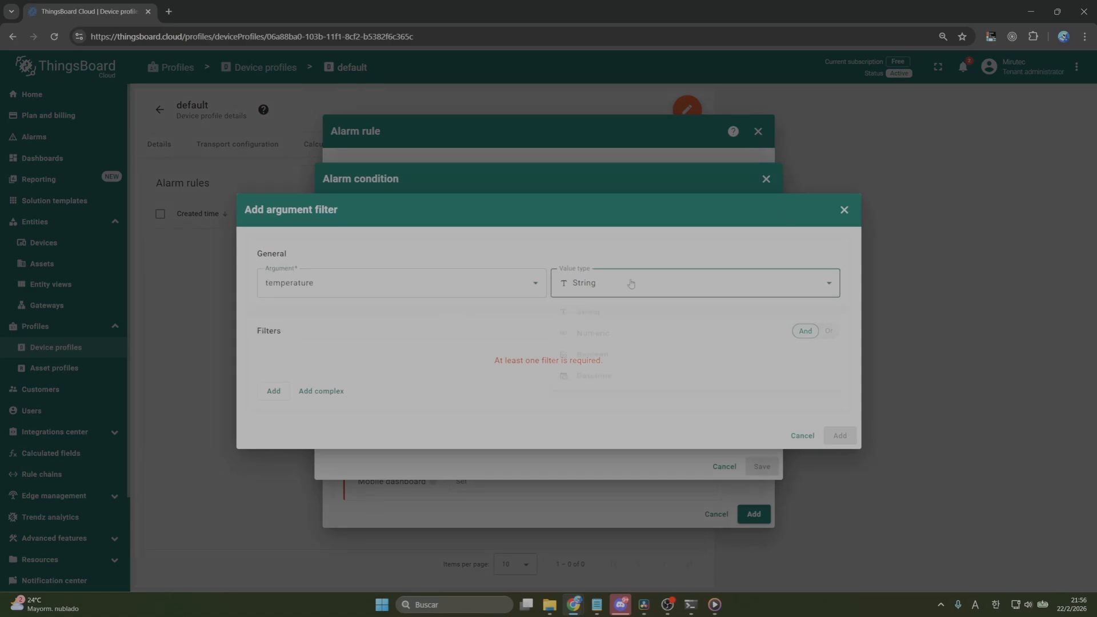
pyautogui.click(627, 342)
# Add a filter requiring the temperature to be greater than the static value 30, and save the alarm condition
pyautogui.click(274, 391)
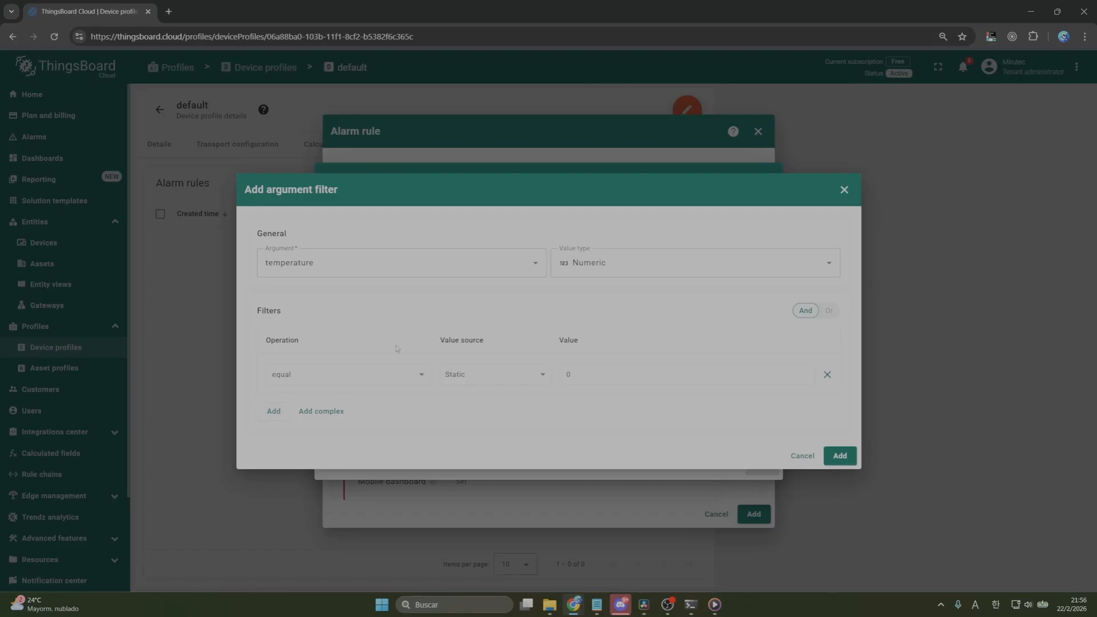
pyautogui.click(408, 368)
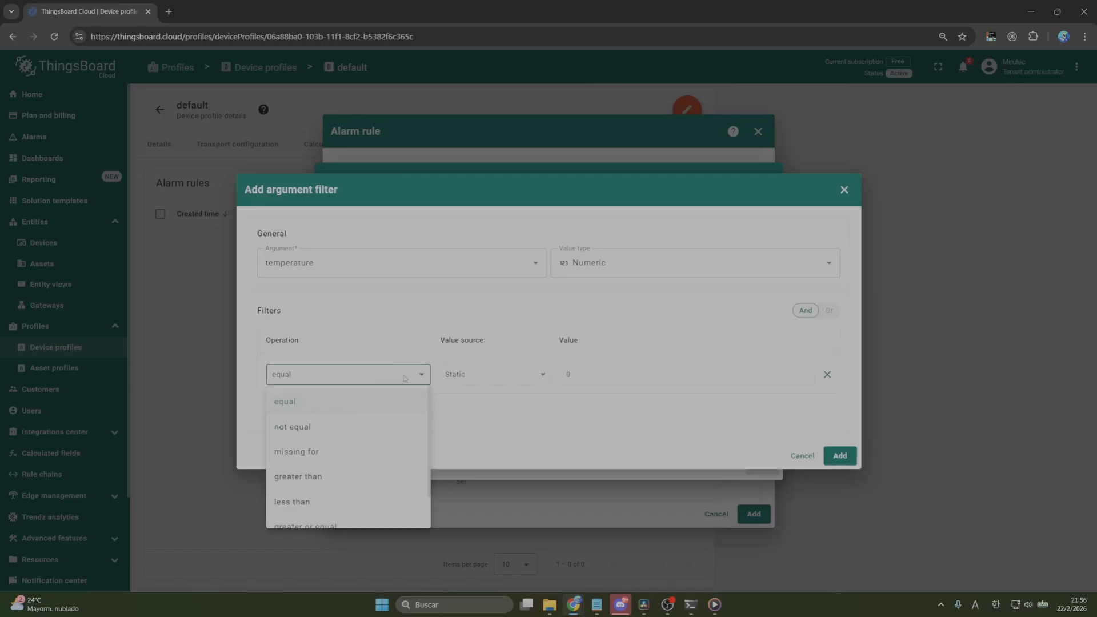
pyautogui.click(368, 478)
pyautogui.click(564, 378)
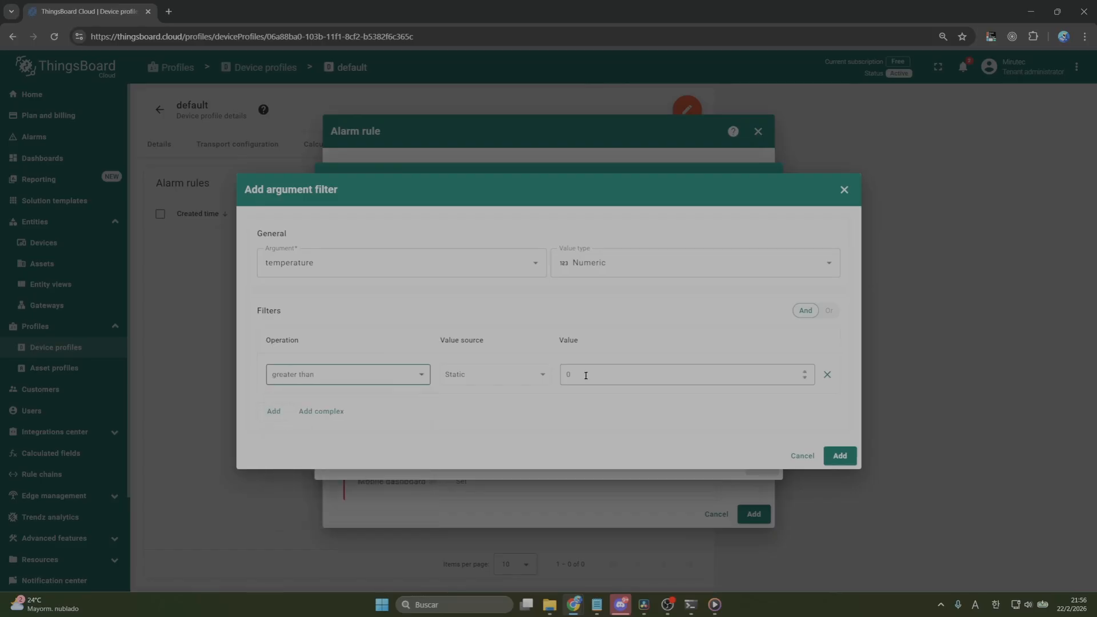
pyautogui.doubleClick(564, 377)
pyautogui.write('30')
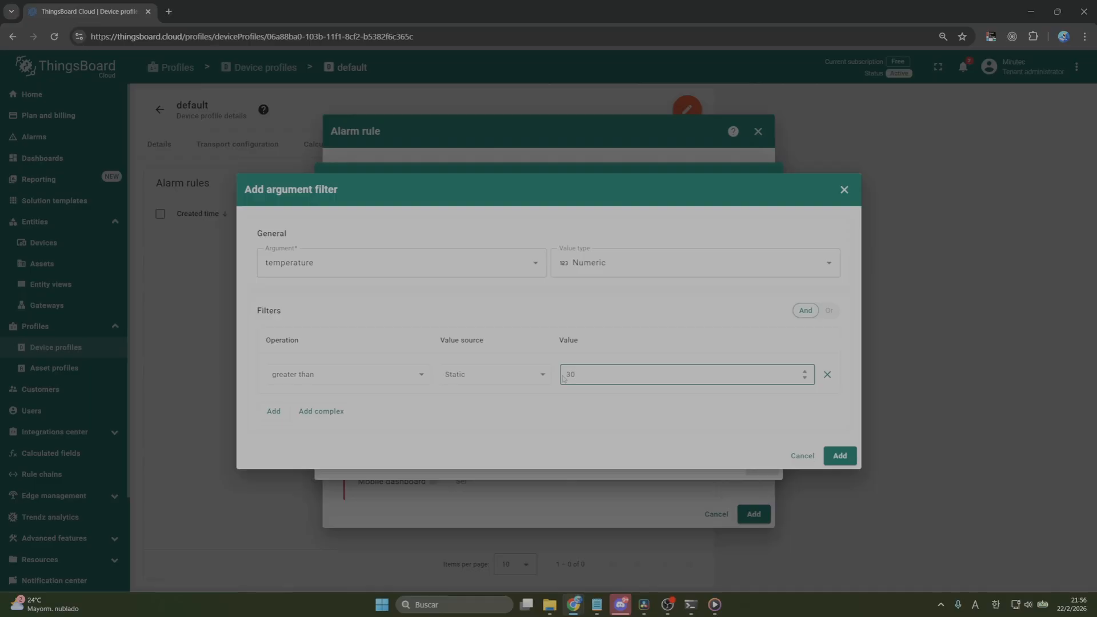
pyautogui.click(842, 457)
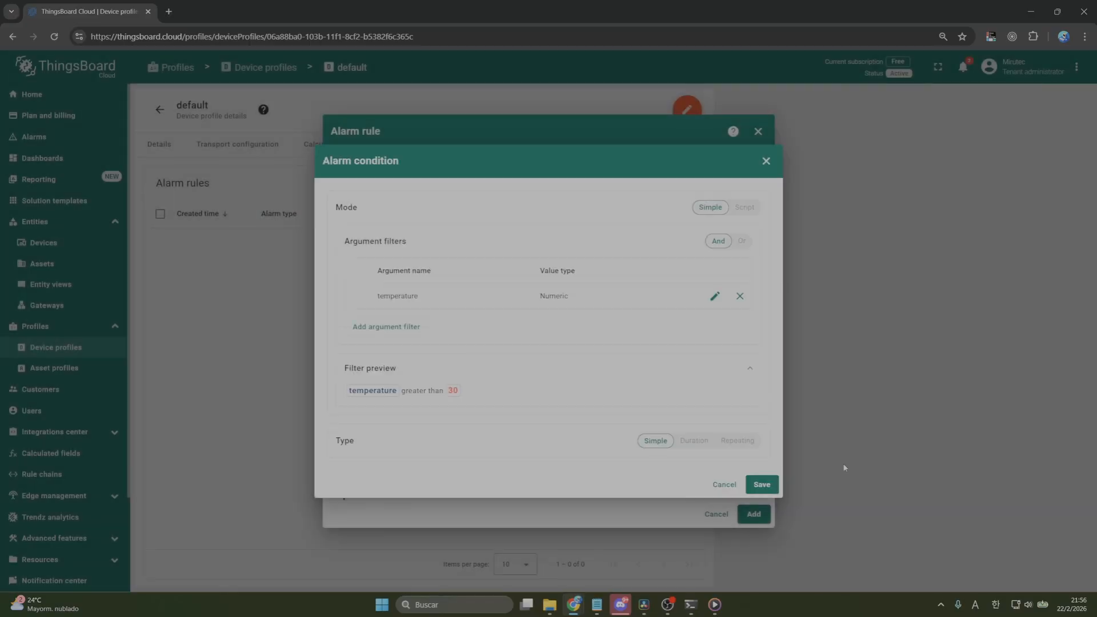
pyautogui.click(764, 484)
# Review the high temperature alarm rule and add it to the default device profile
pyautogui.scroll(-3, 737, 418)
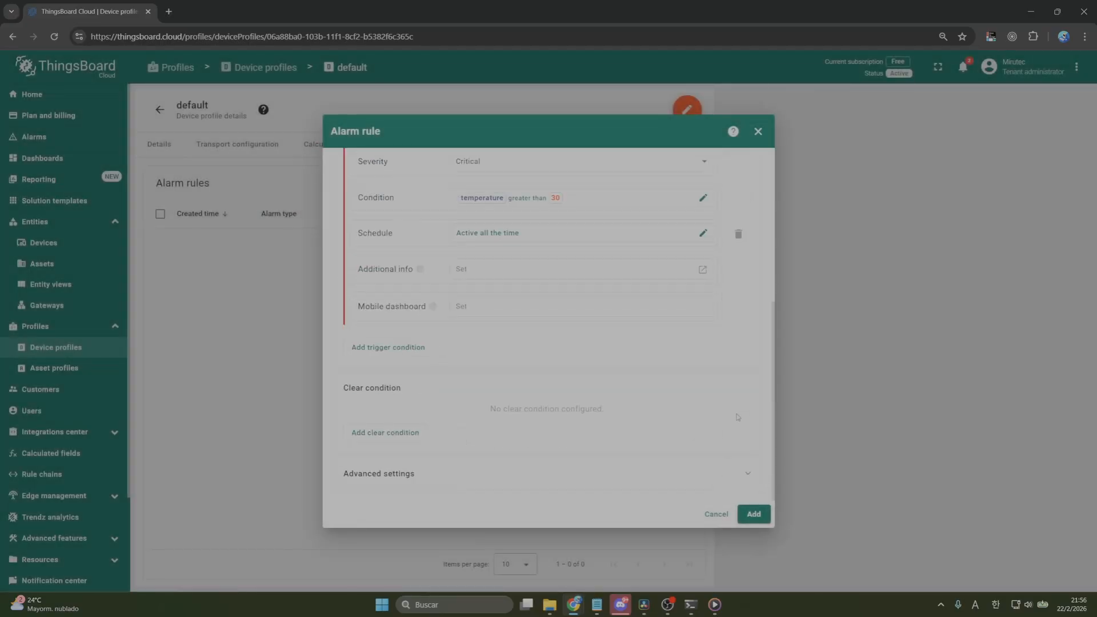
pyautogui.scroll(5, 720, 444)
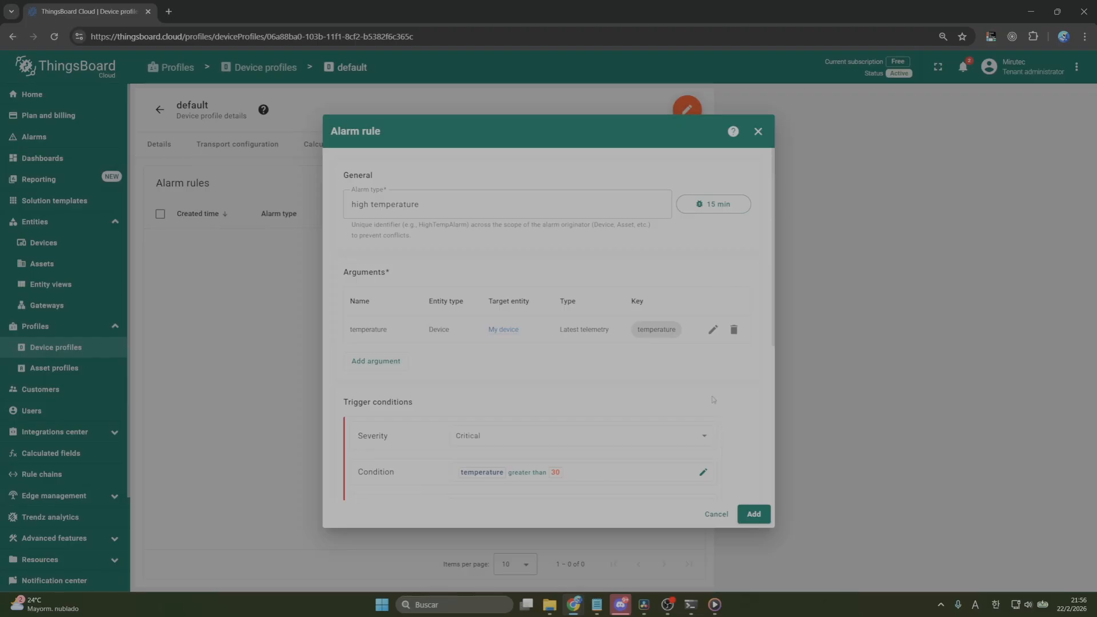
pyautogui.click(754, 514)
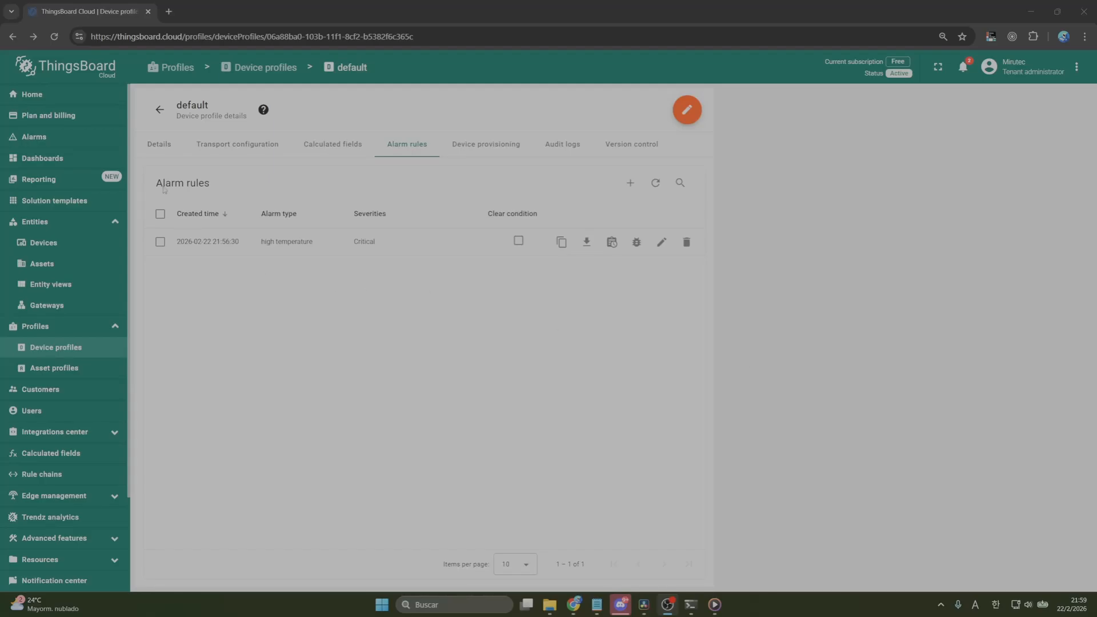
# Open My dashboard in edit mode and start a new Alarms table widget from the Alarm widgets bundle
pyautogui.click(57, 162)
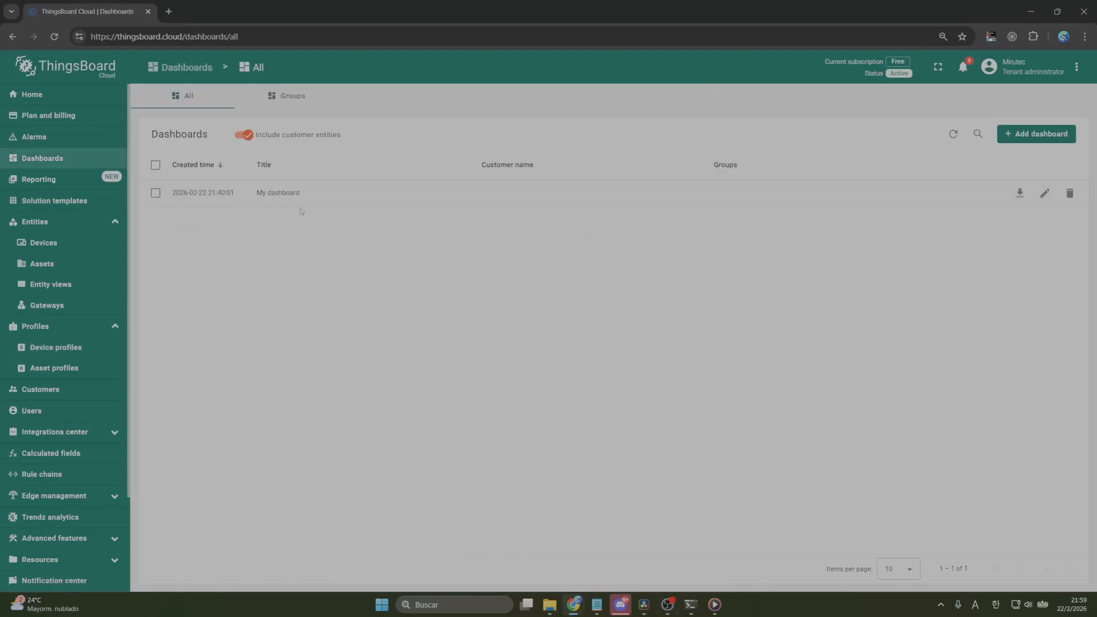
pyautogui.click(318, 195)
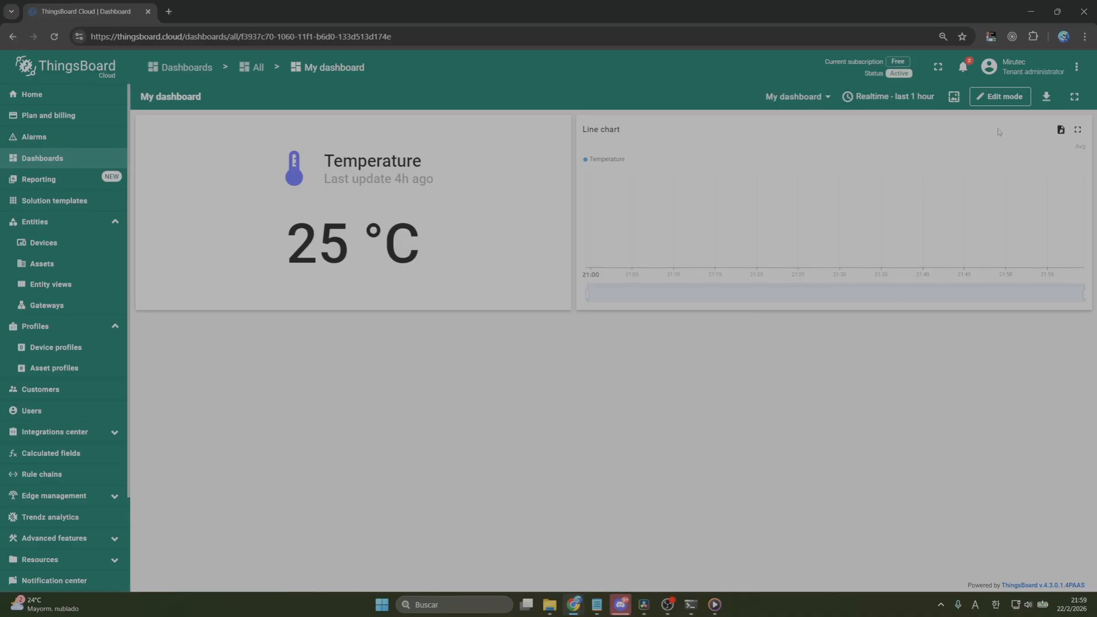
pyautogui.click(1001, 98)
pyautogui.click(650, 98)
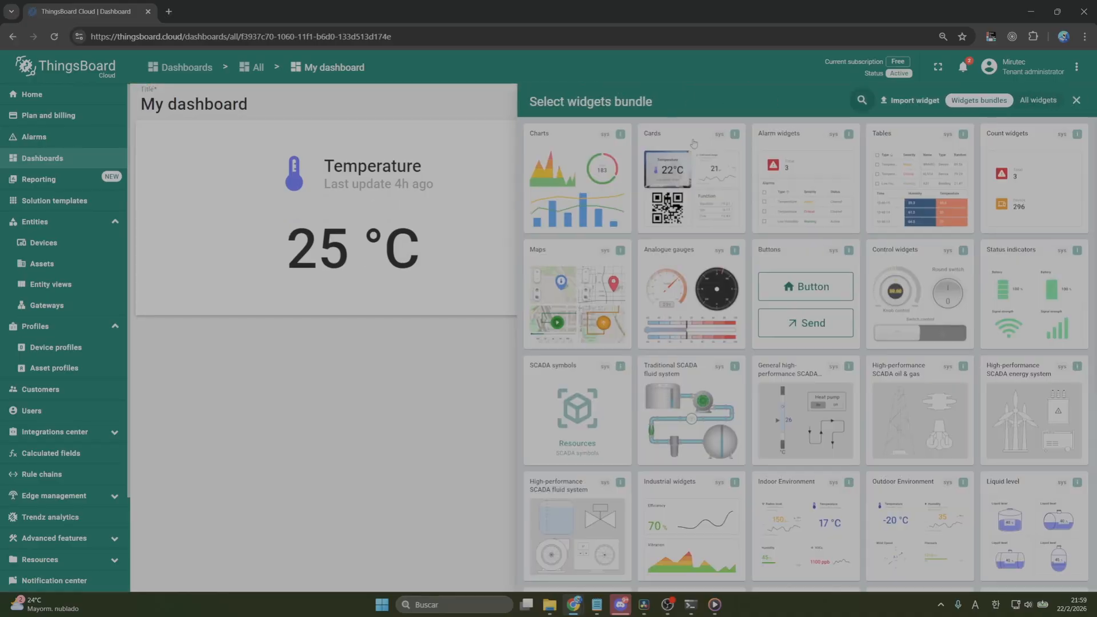
pyautogui.click(812, 183)
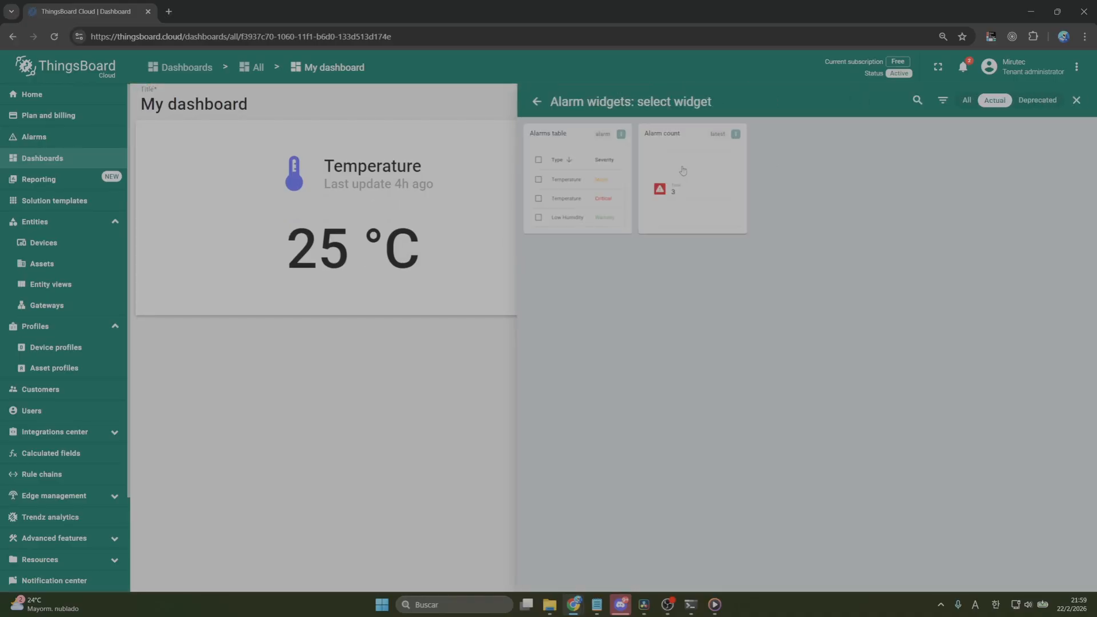
pyautogui.click(577, 146)
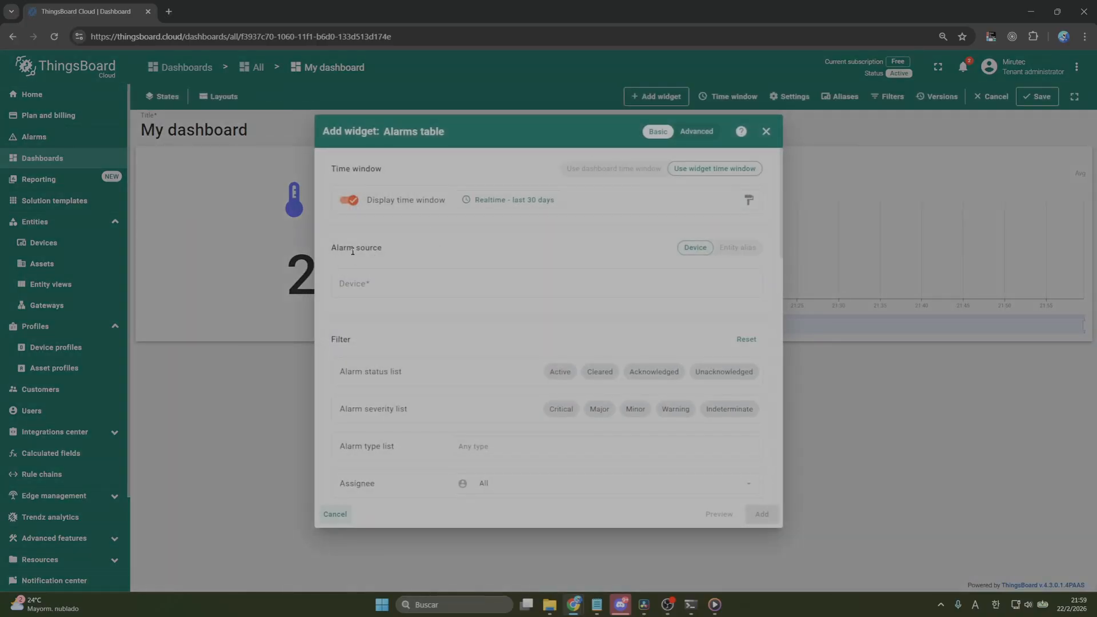
# Set My device as the alarm source and include the Active, Cleared, Acknowledged and Unacknowledged alarm statuses
pyautogui.click(395, 284)
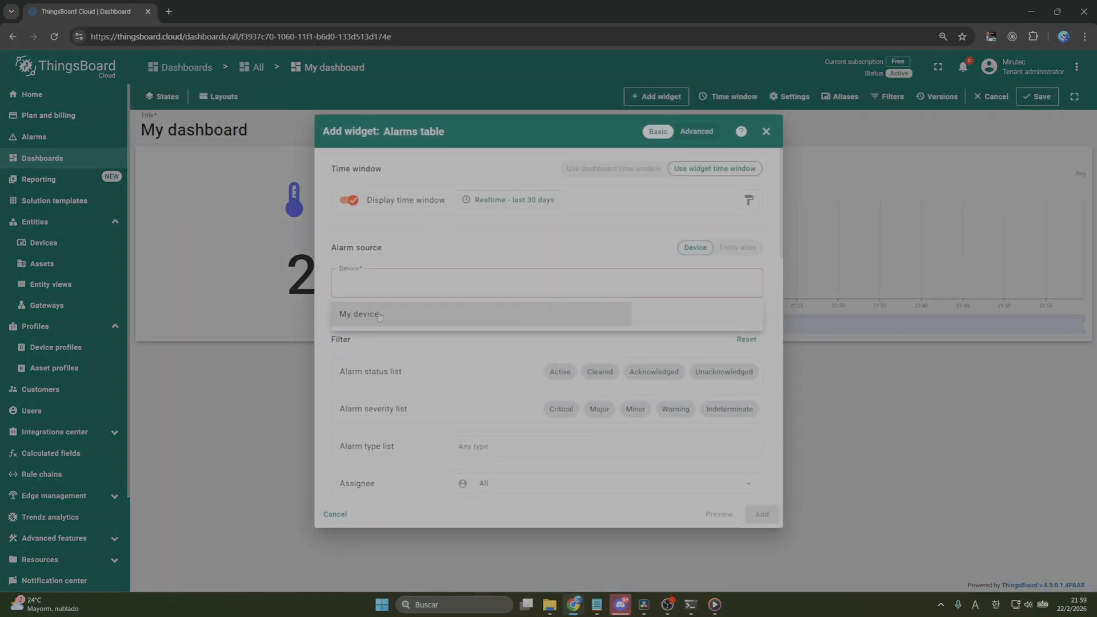
pyautogui.click(400, 314)
pyautogui.click(550, 371)
pyautogui.click(600, 371)
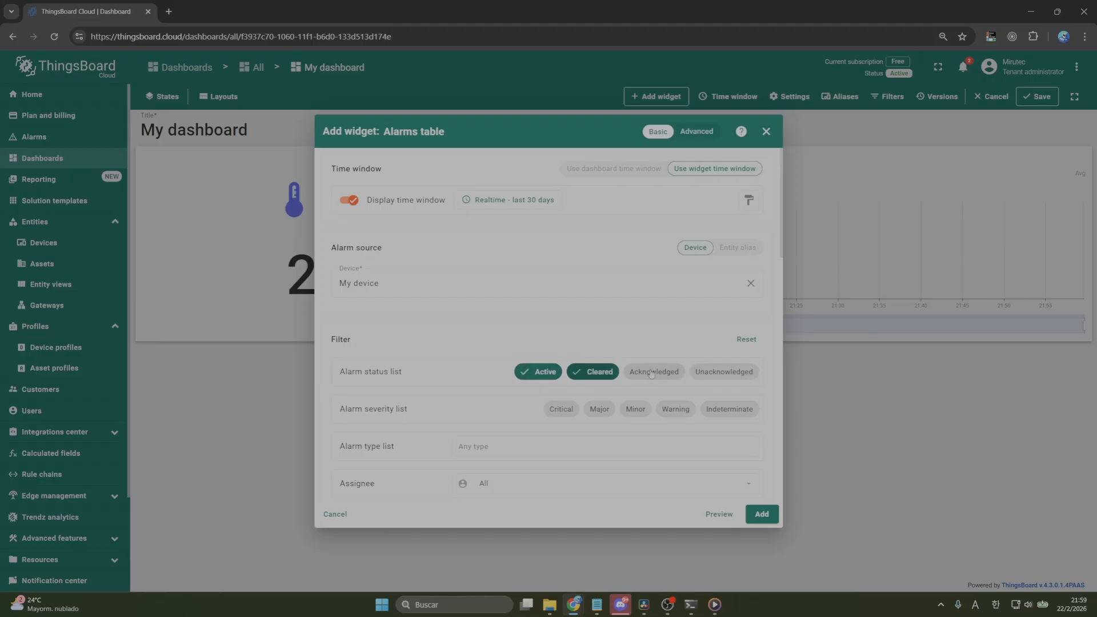
pyautogui.click(652, 372)
pyautogui.click(723, 371)
# Include the Indeterminate, Warning, Minor, Major and Critical severities and add the Alarms table to the dashboard
pyautogui.click(714, 409)
pyautogui.click(663, 409)
pyautogui.click(606, 409)
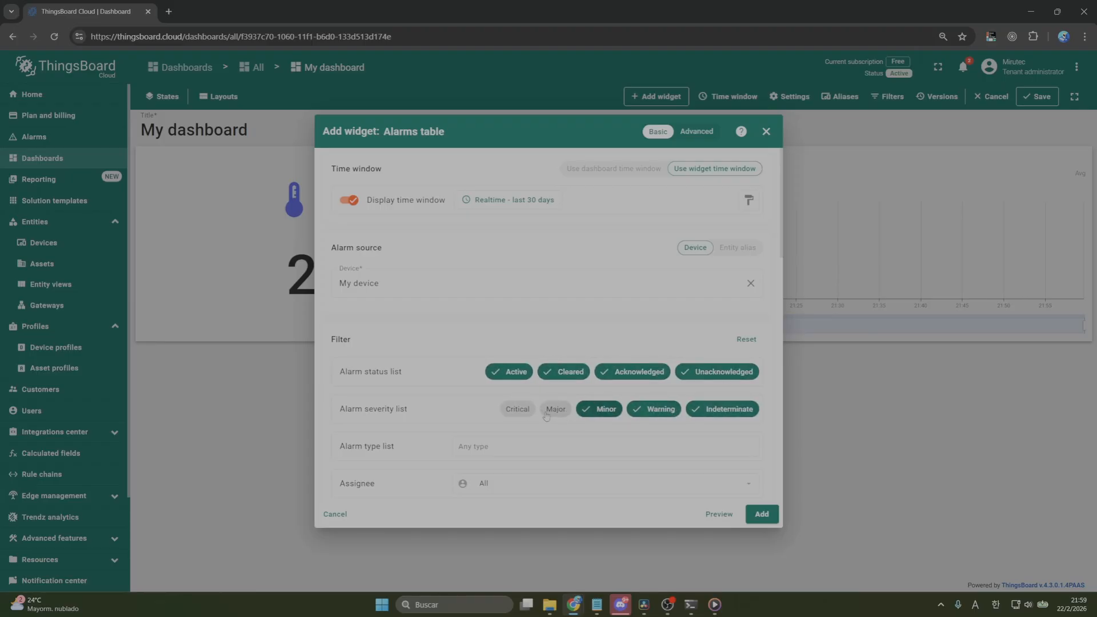
pyautogui.click(563, 409)
pyautogui.click(503, 409)
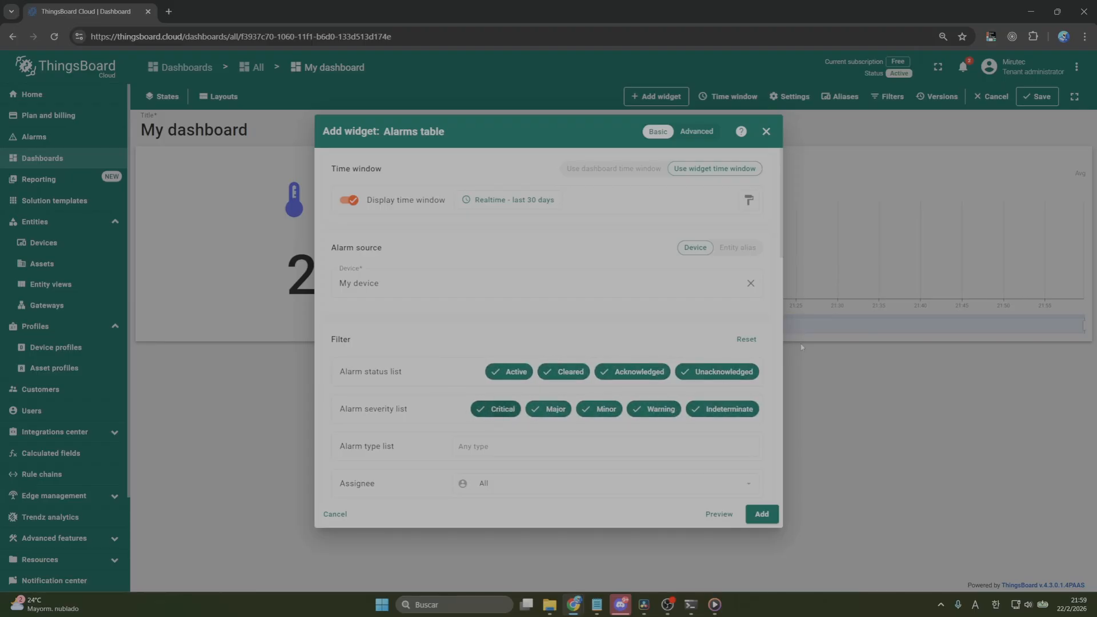
pyautogui.click(762, 514)
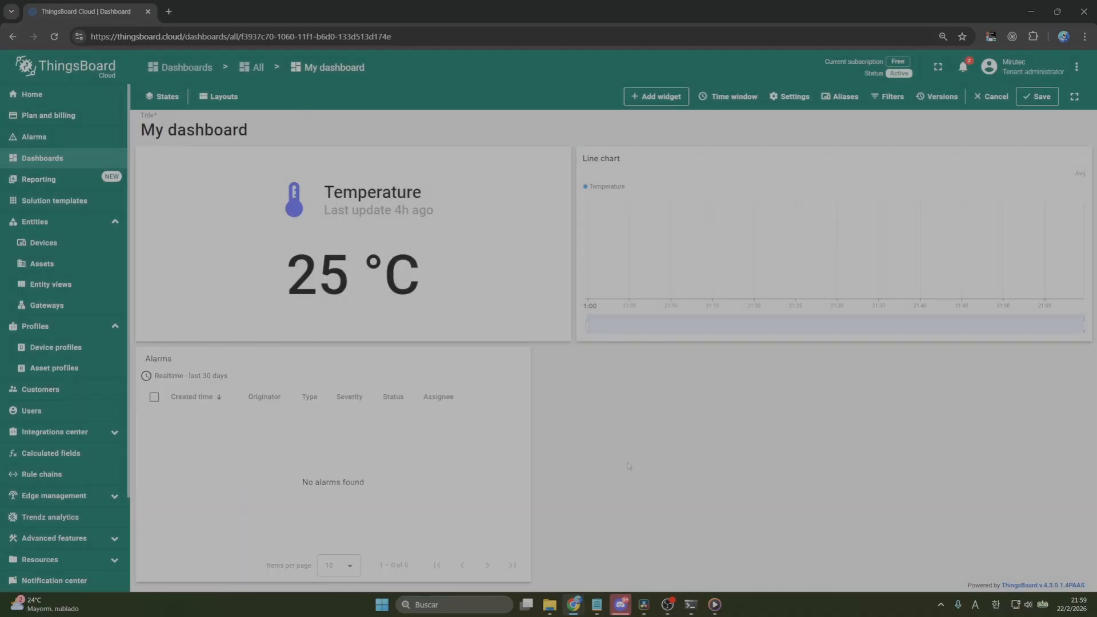
# Widen the Alarms table to span the full width beneath the other widgets and save the dashboard
pyautogui.moveTo(531, 581); pyautogui.dragTo(1070, 580)
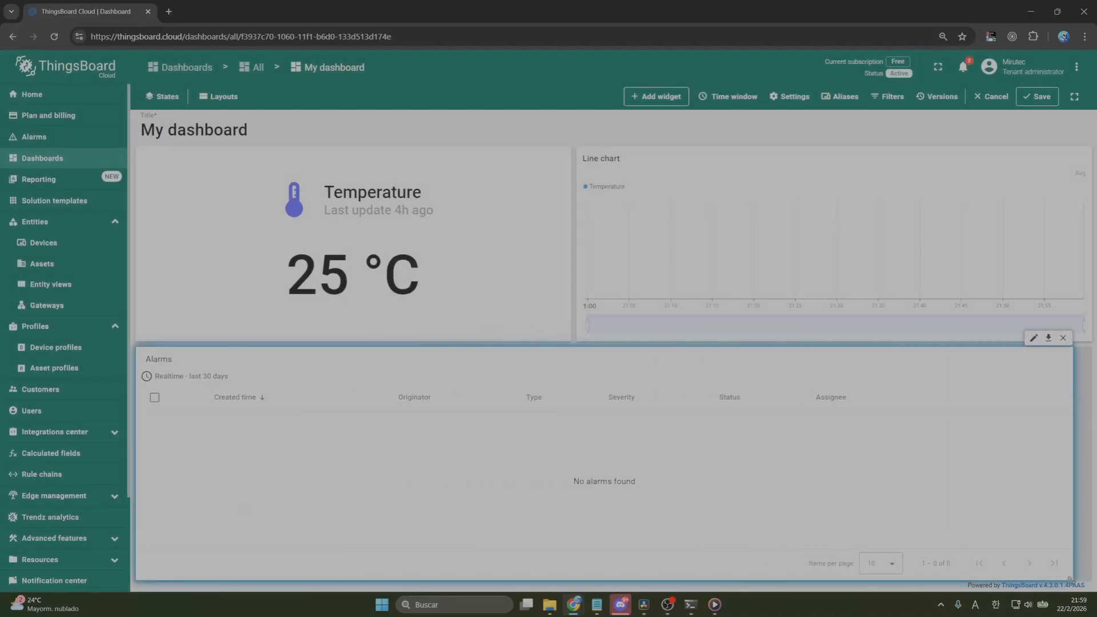
pyautogui.click(1033, 99)
# Switch to PowerShell and post temperature telemetry readings of 25 and 35 to the device with the earlier curl command
pyautogui.click(689, 609)
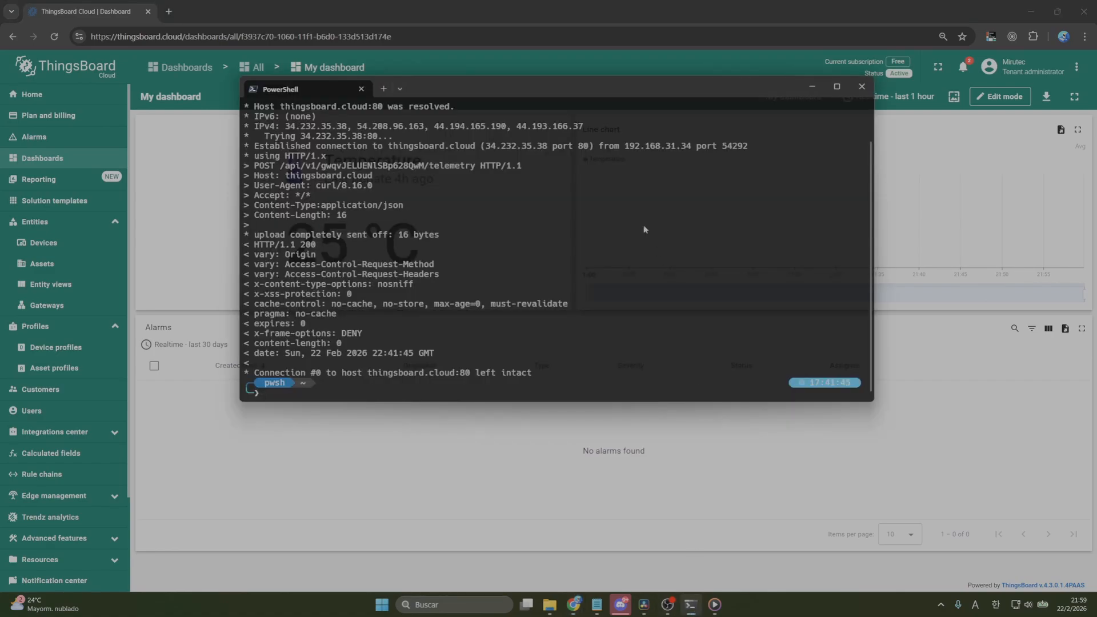
pyautogui.press('Up')
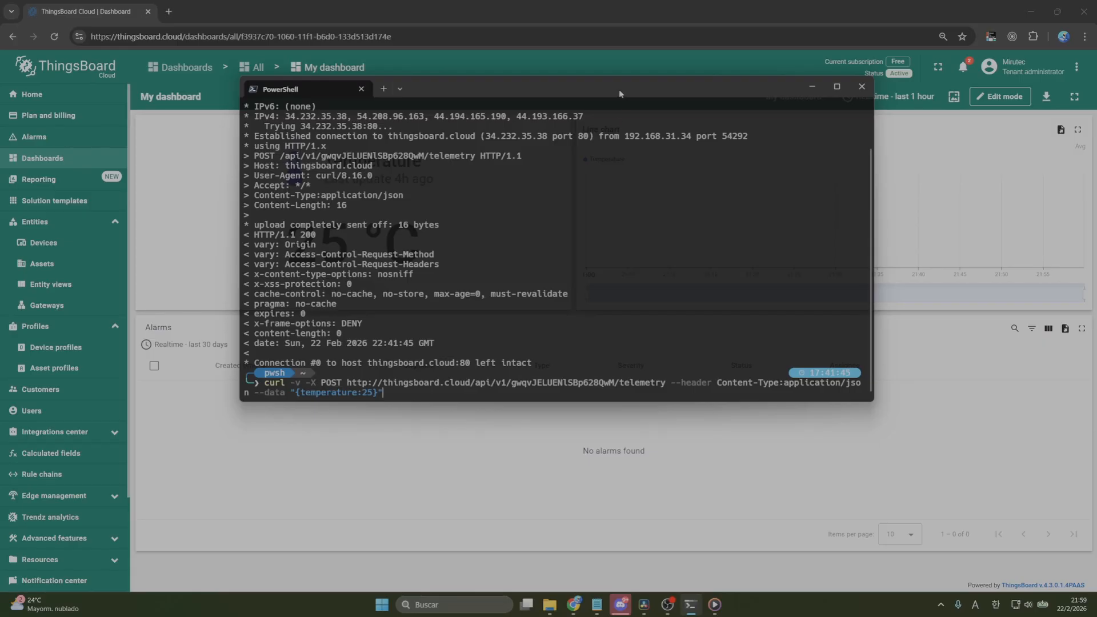
pyautogui.moveTo(619, 89); pyautogui.dragTo(628, 40)
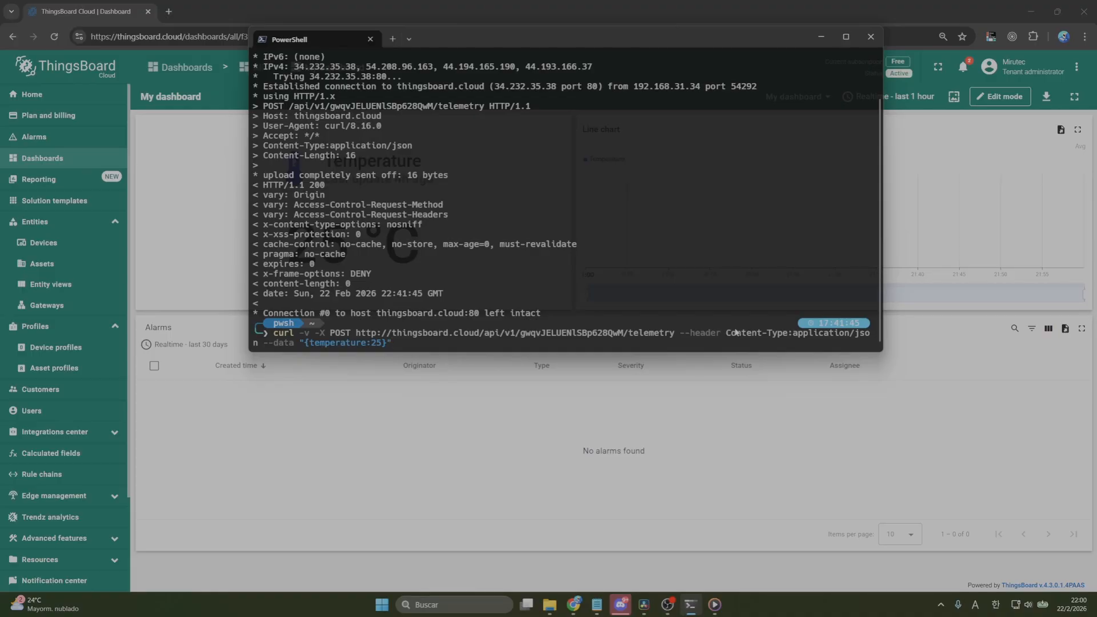
pyautogui.press('Return')
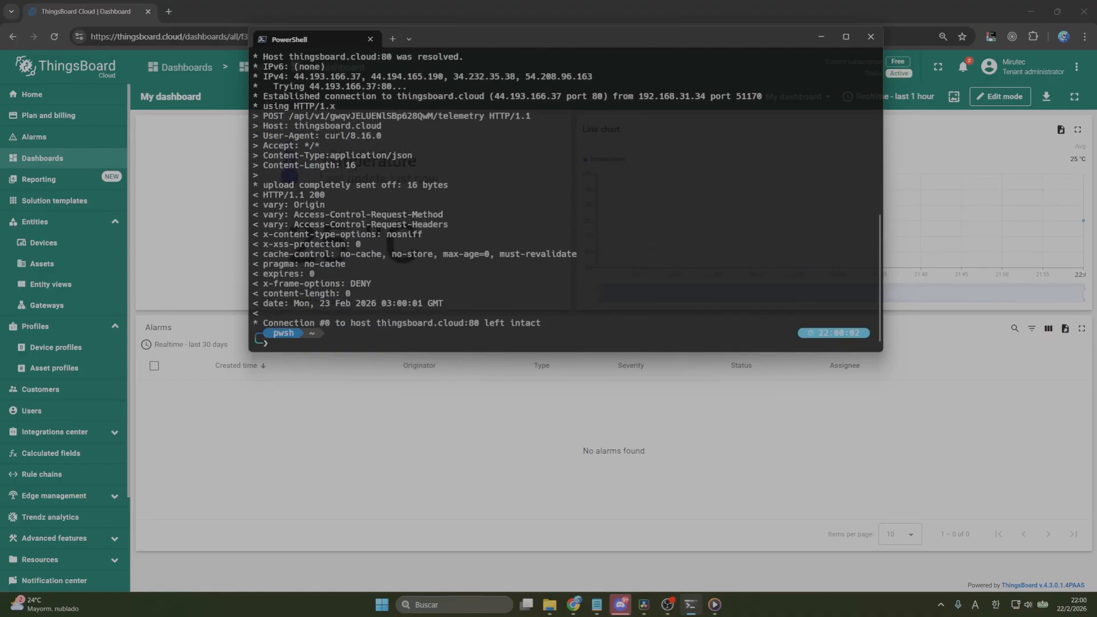
pyautogui.press('Up')
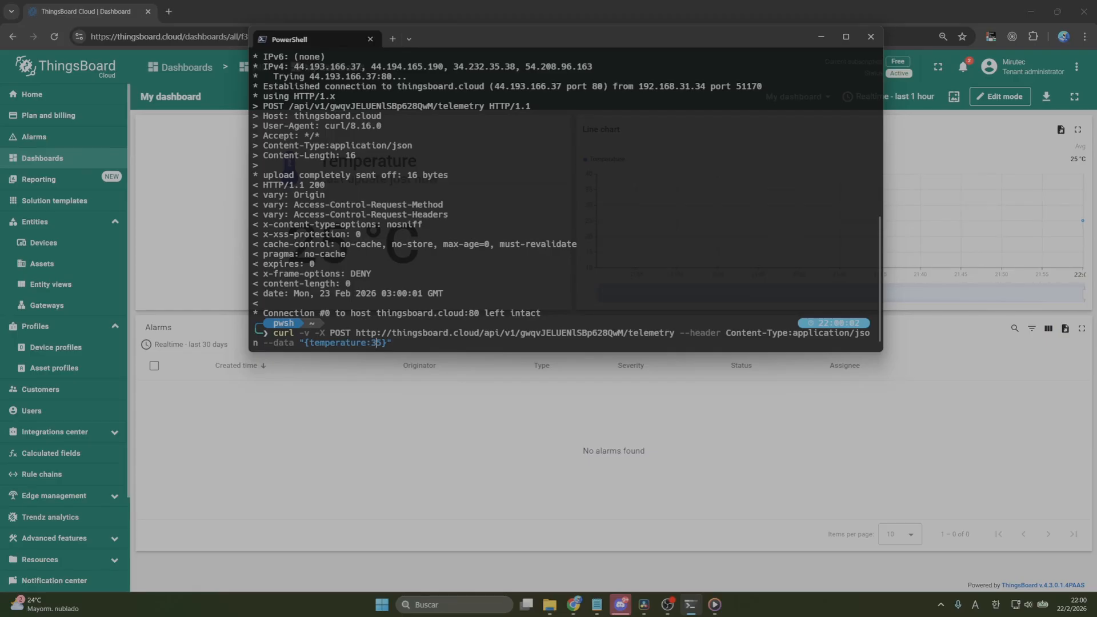
pyautogui.press('Return')
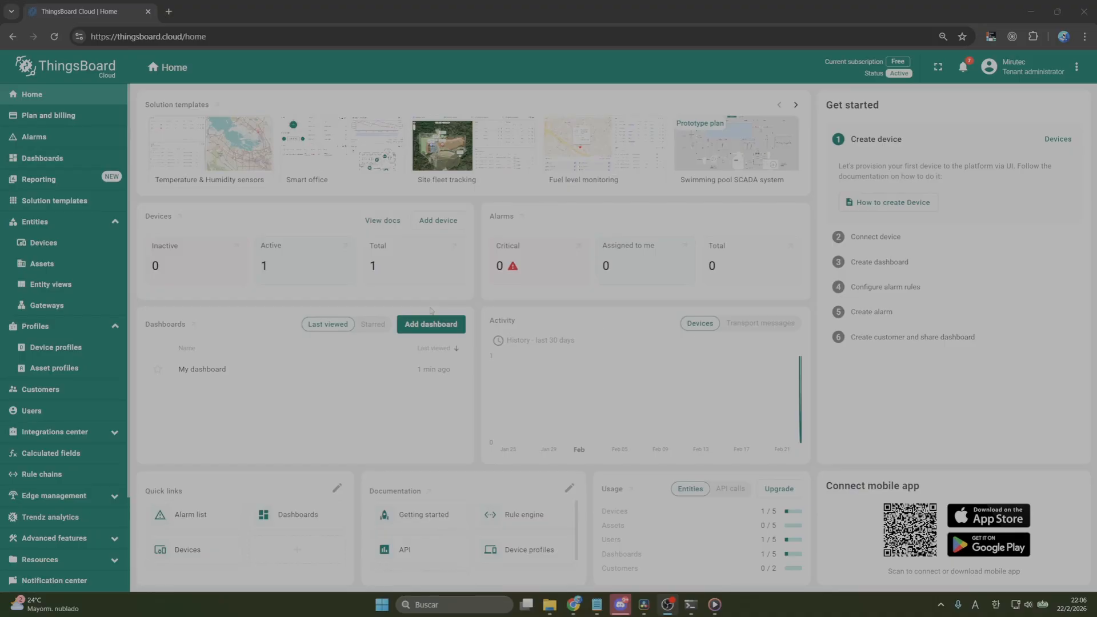
# Add a new customer titled My customer
pyautogui.click(69, 392)
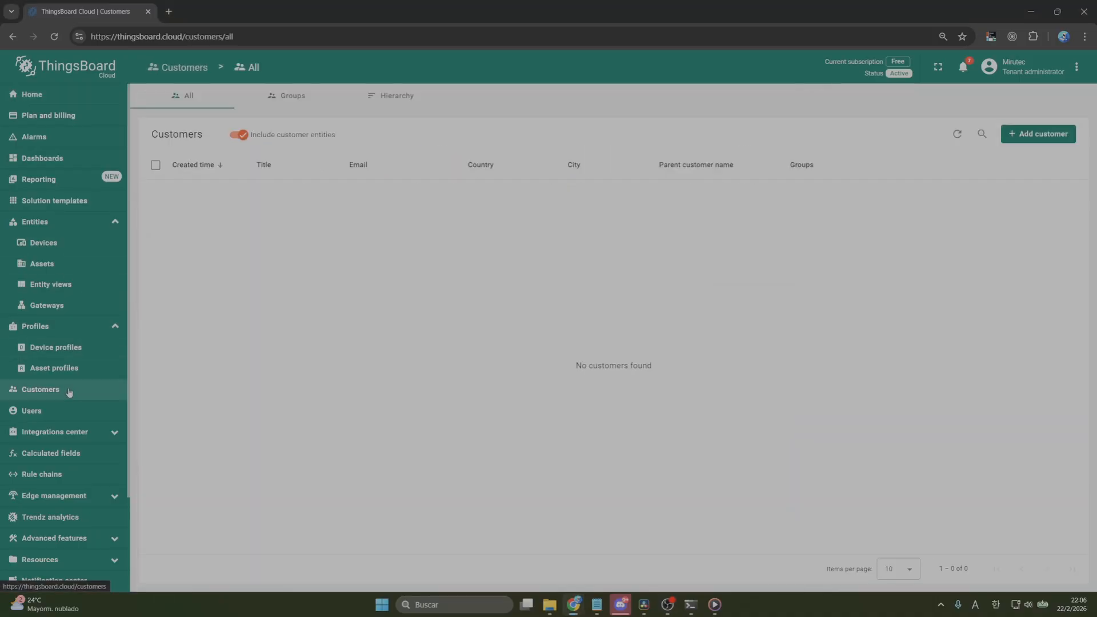
pyautogui.click(1031, 136)
pyautogui.click(538, 141)
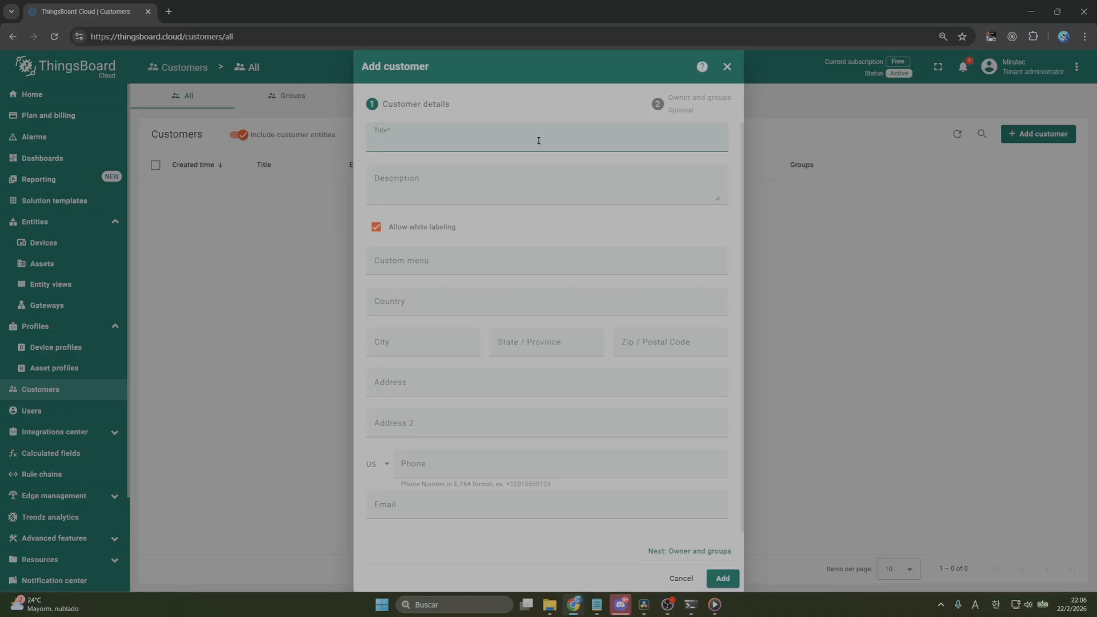
pyautogui.write('My customer')
pyautogui.click(728, 577)
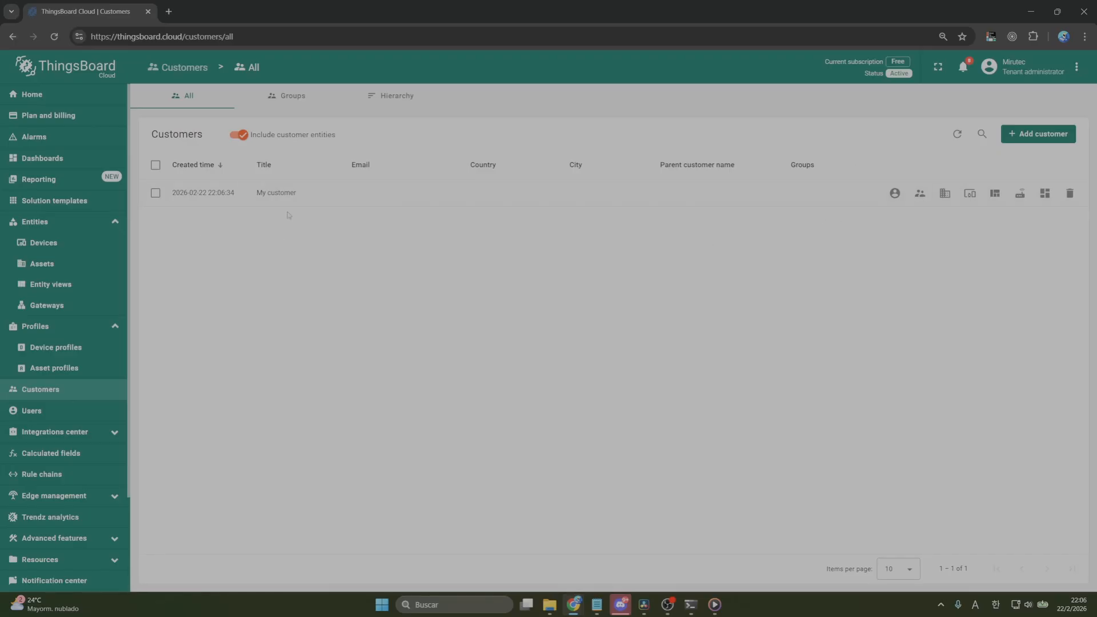
# Change the owner of My device to My customer
pyautogui.click(45, 247)
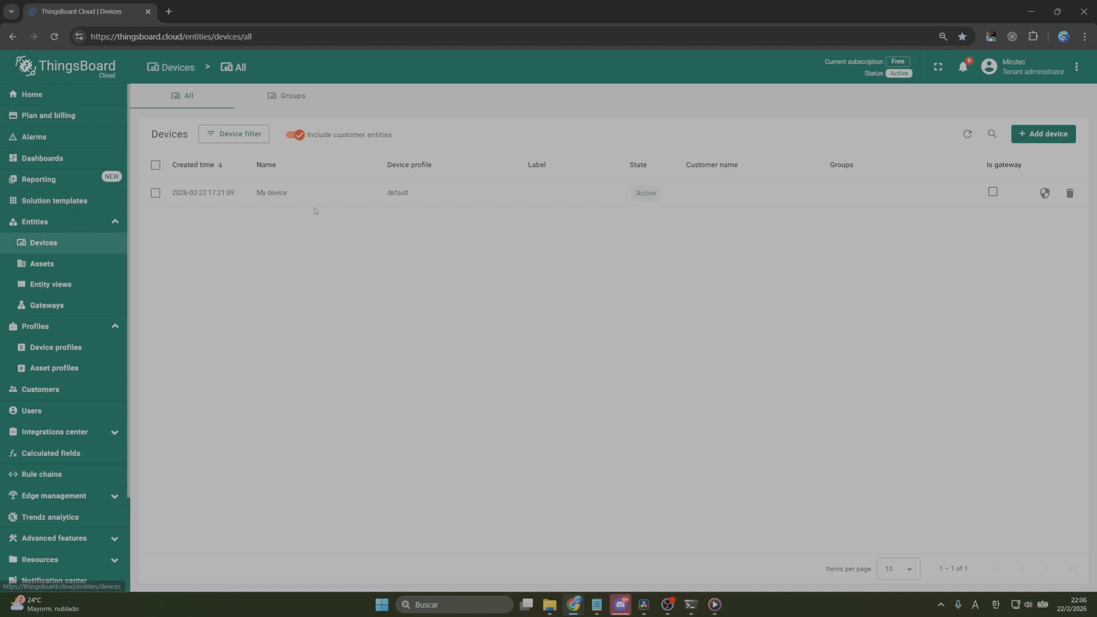
pyautogui.click(155, 192)
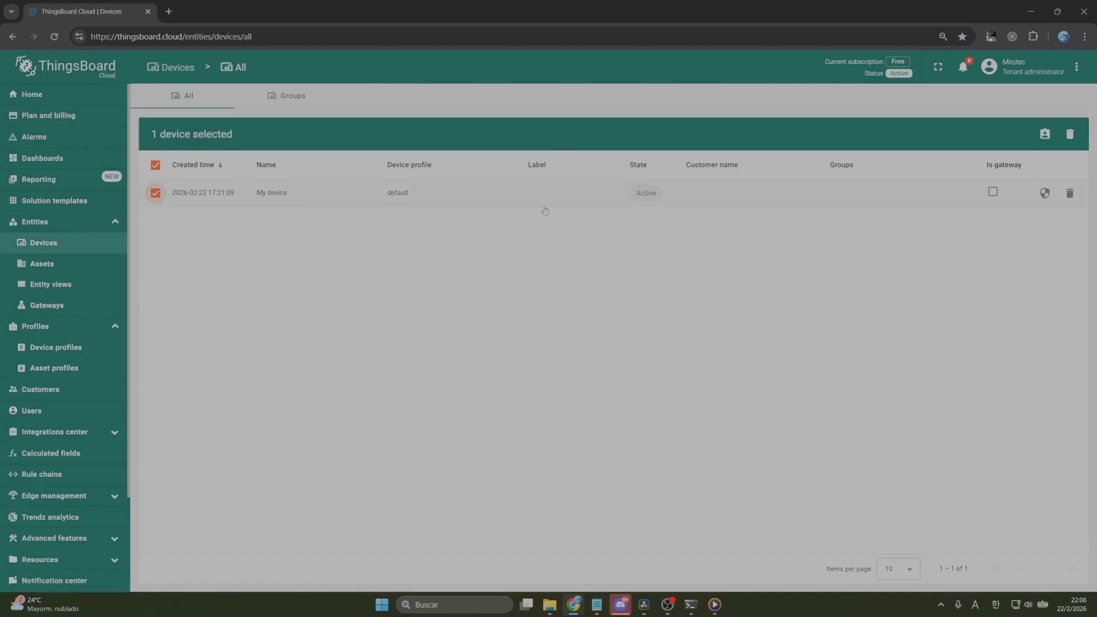
pyautogui.click(1044, 137)
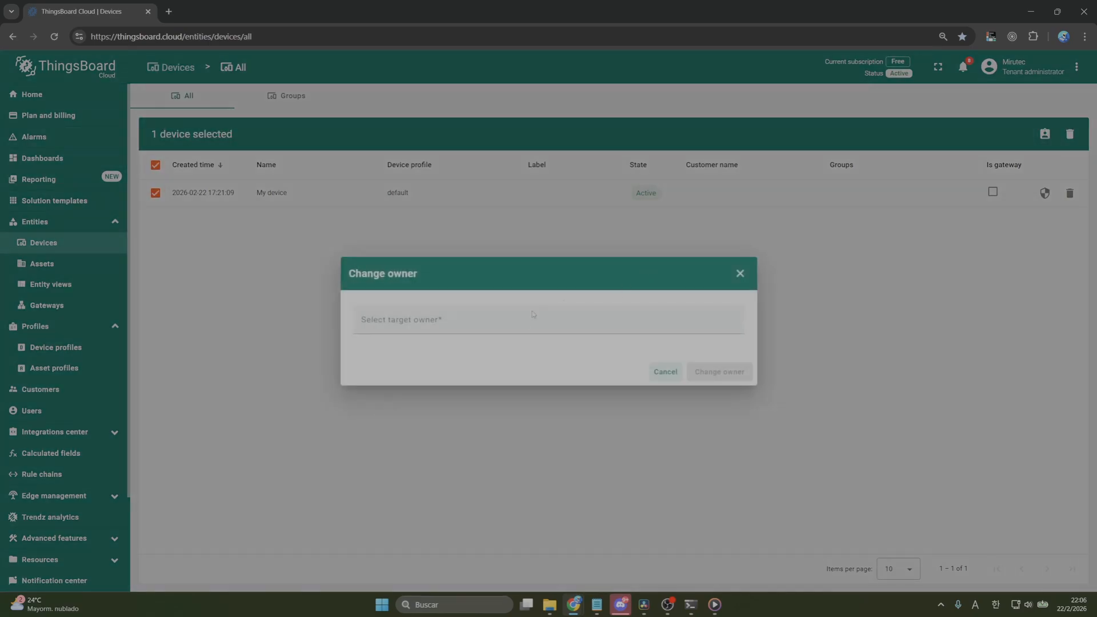
pyautogui.click(514, 325)
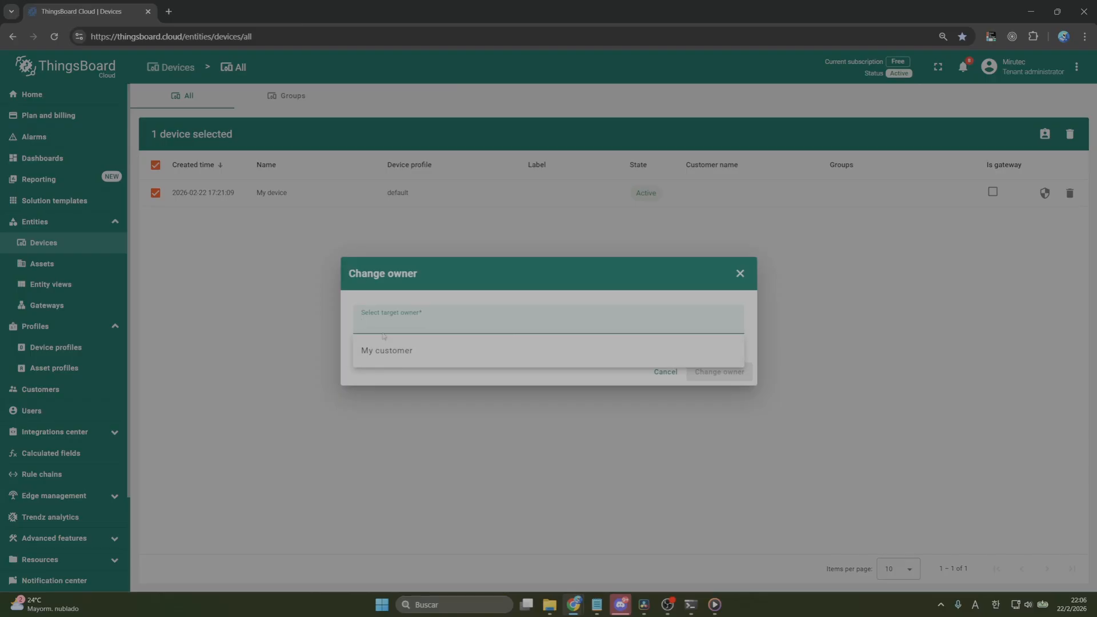
pyautogui.click(384, 350)
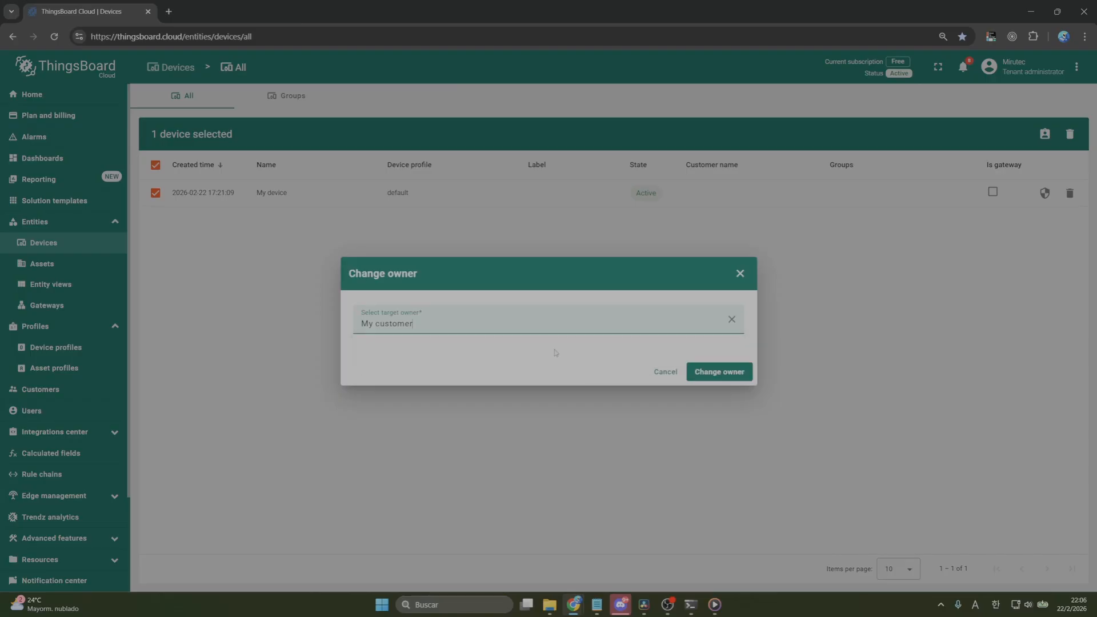
pyautogui.click(717, 377)
pyautogui.click(823, 357)
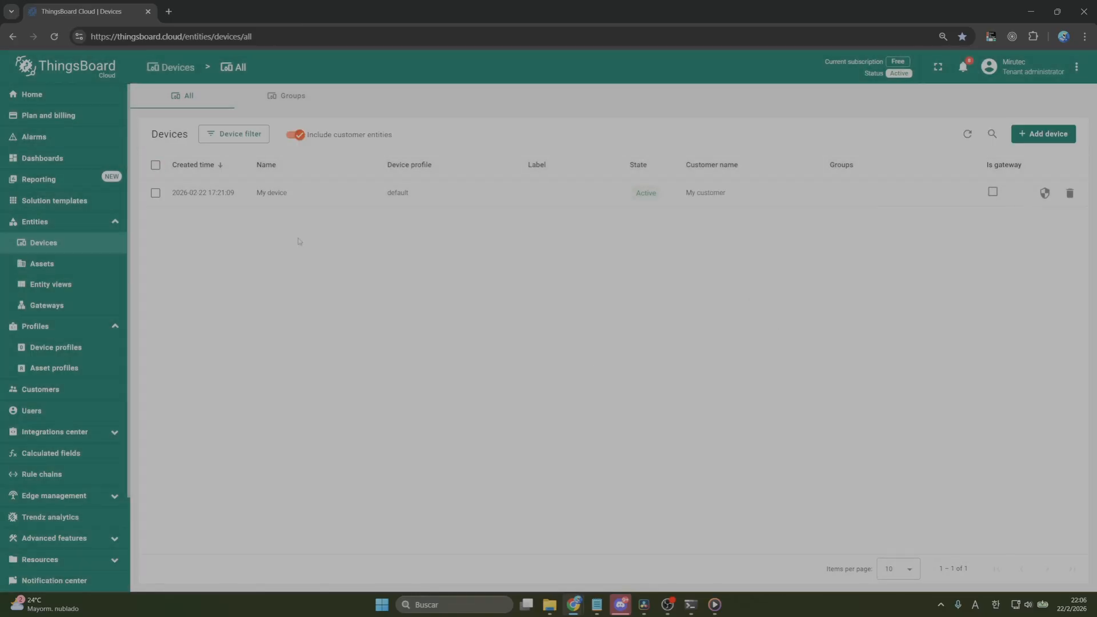
# Share the All dashboard group with My customer, giving all users Read permission
pyautogui.click(71, 159)
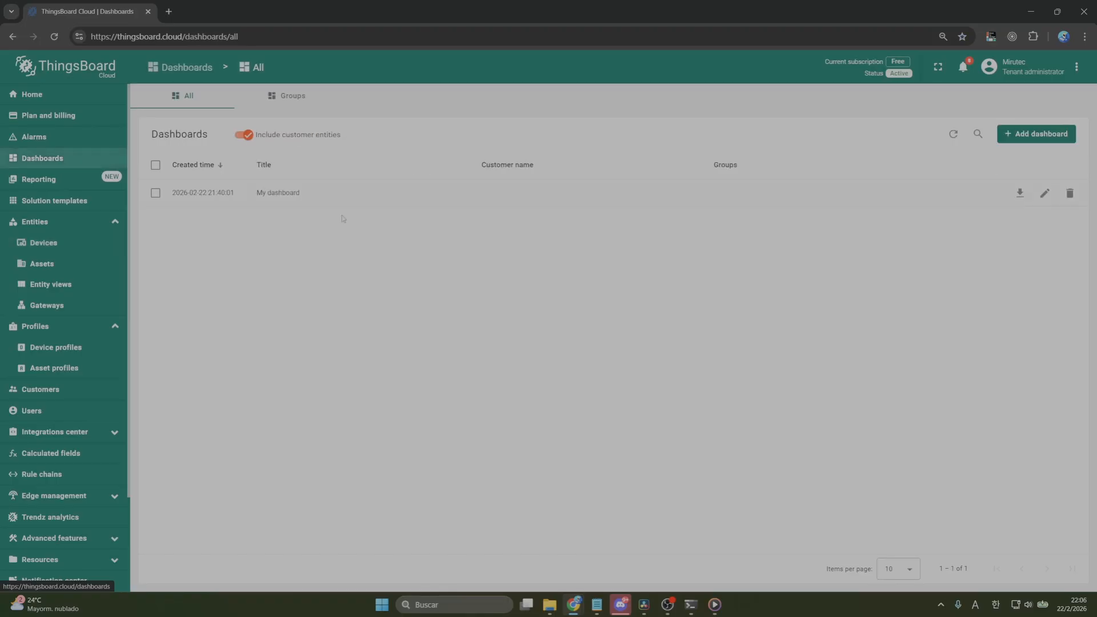
pyautogui.click(288, 98)
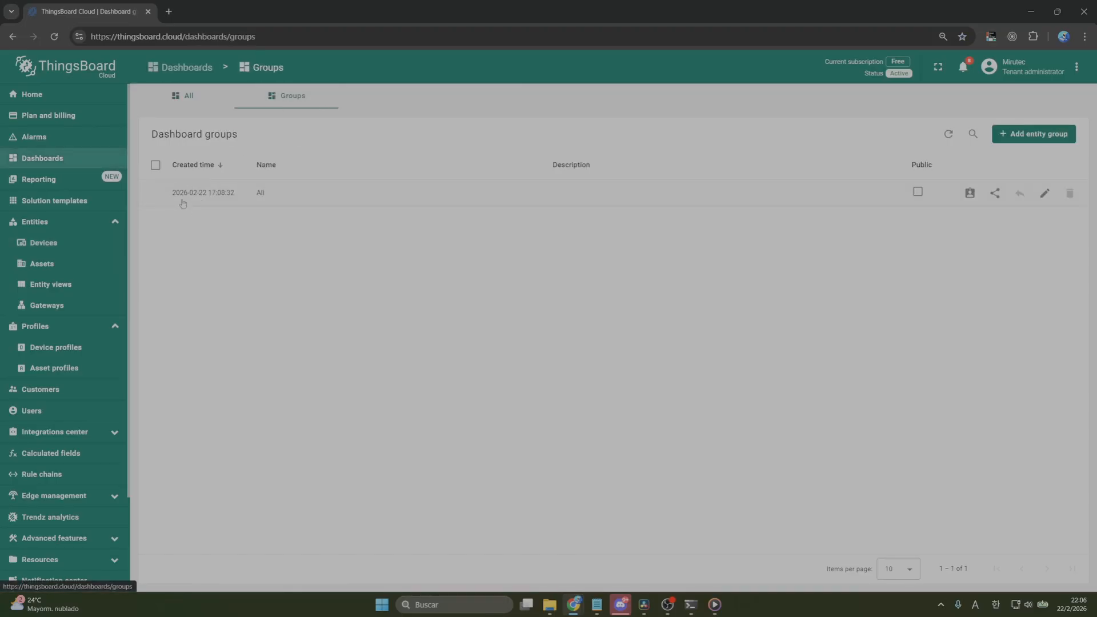
pyautogui.click(155, 166)
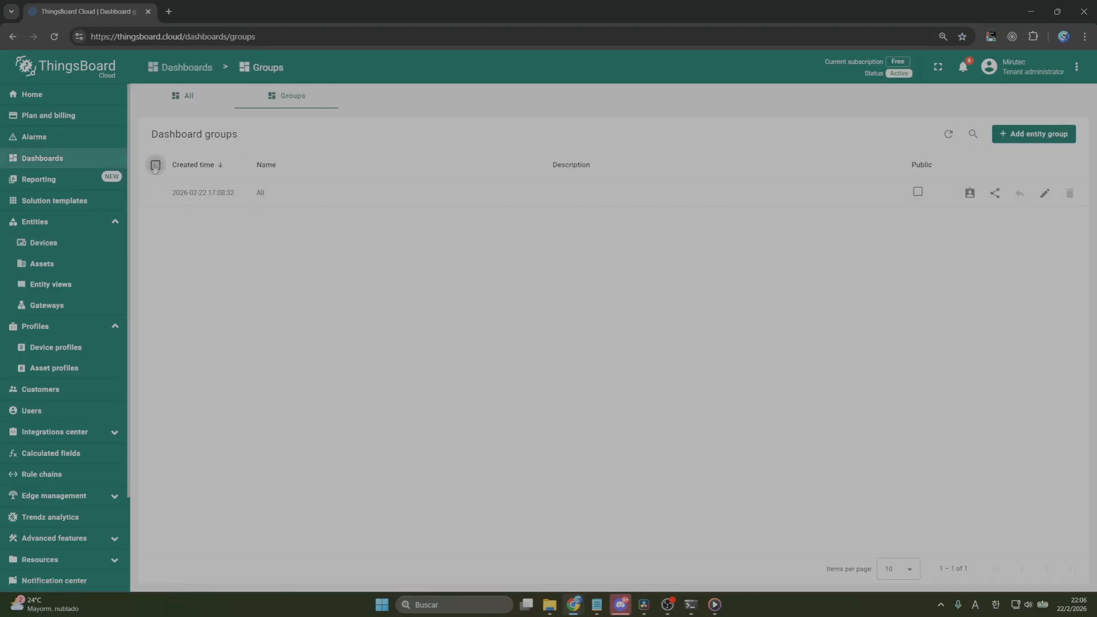
pyautogui.click(969, 194)
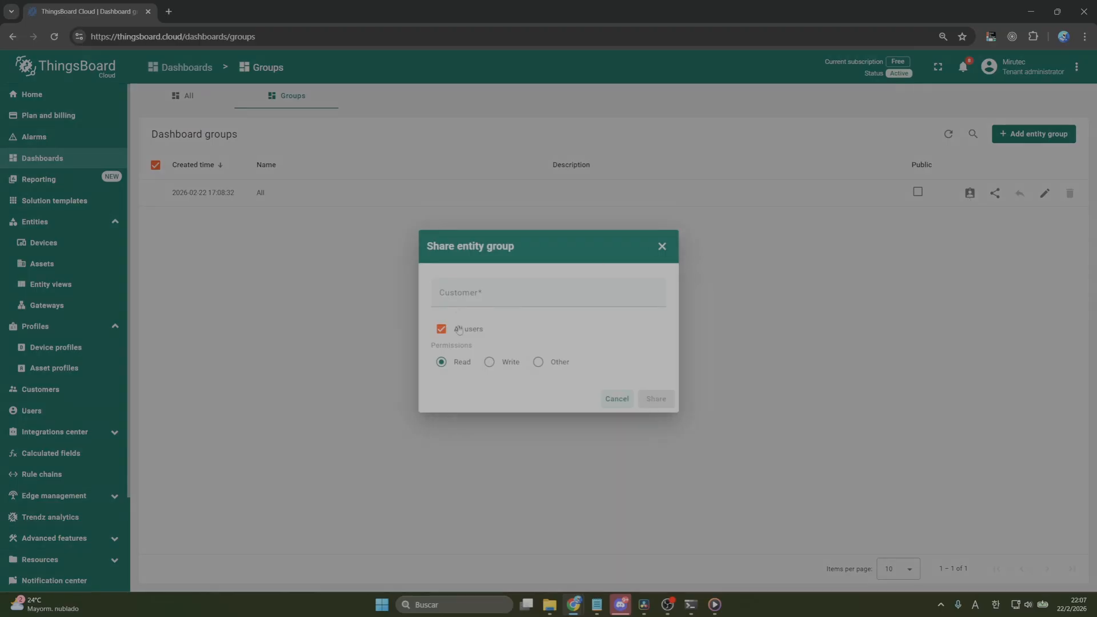
pyautogui.click(466, 296)
pyautogui.click(477, 334)
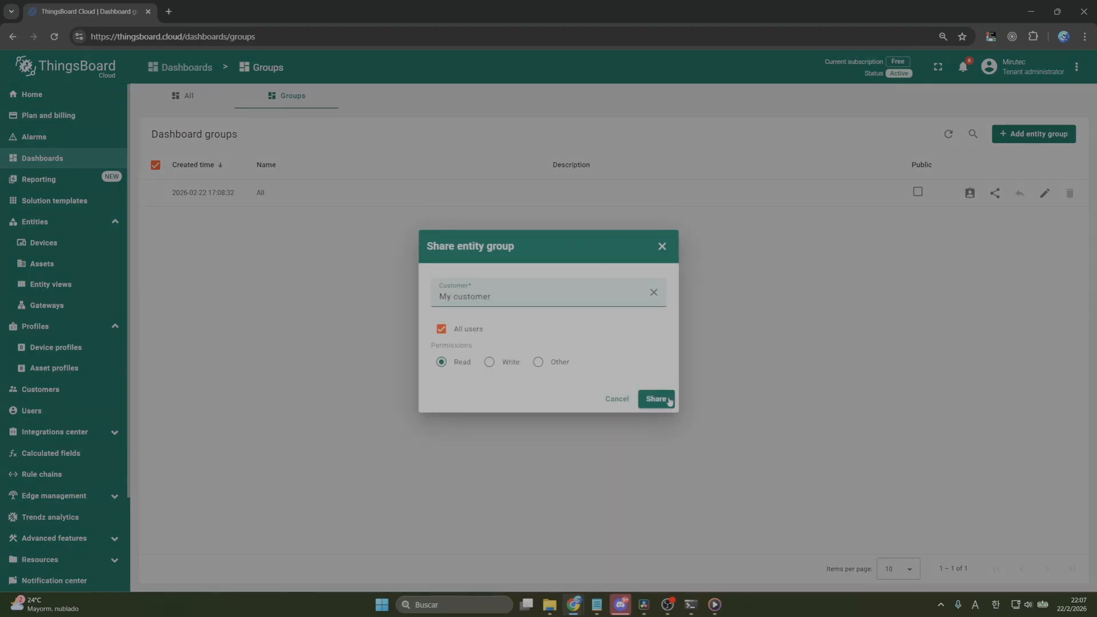
pyautogui.click(667, 400)
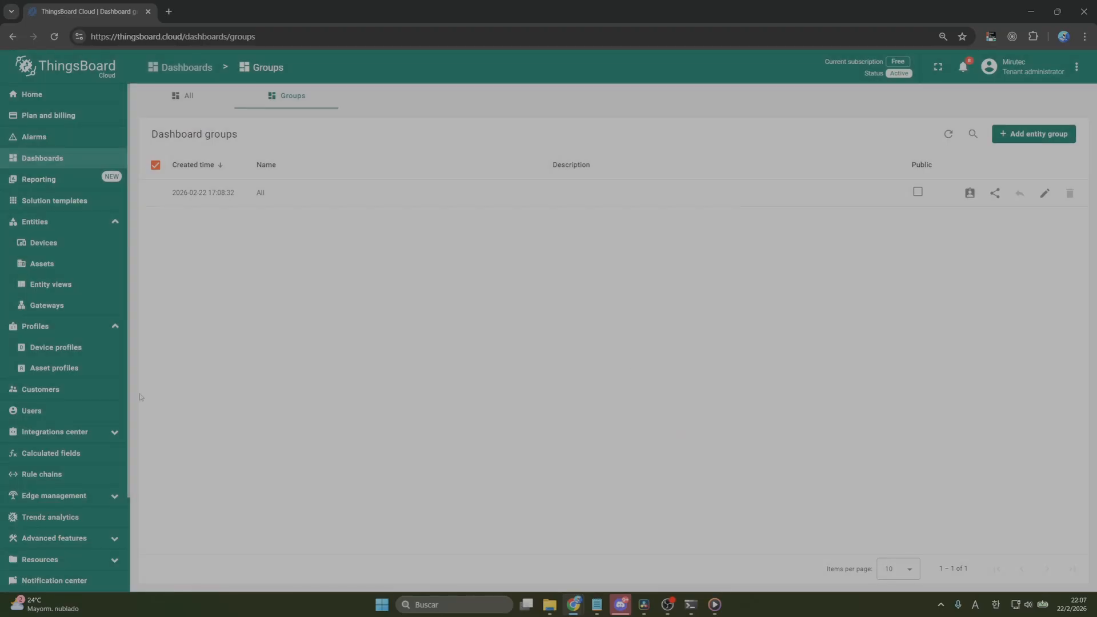
# Open the Customer Users group in My customer's user groups
pyautogui.click(79, 393)
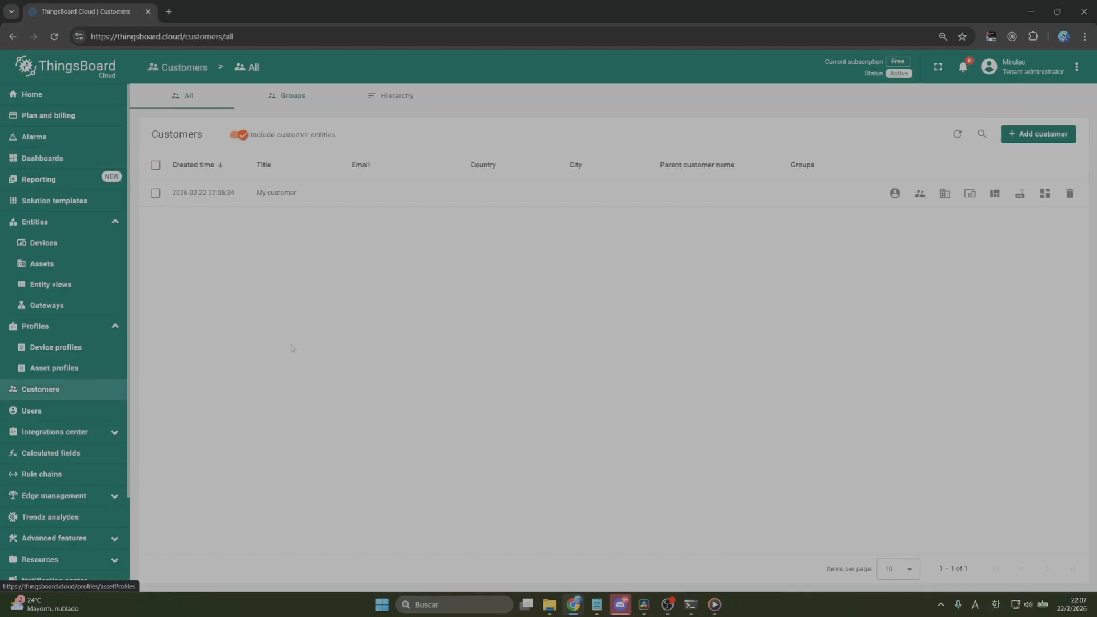
pyautogui.click(897, 195)
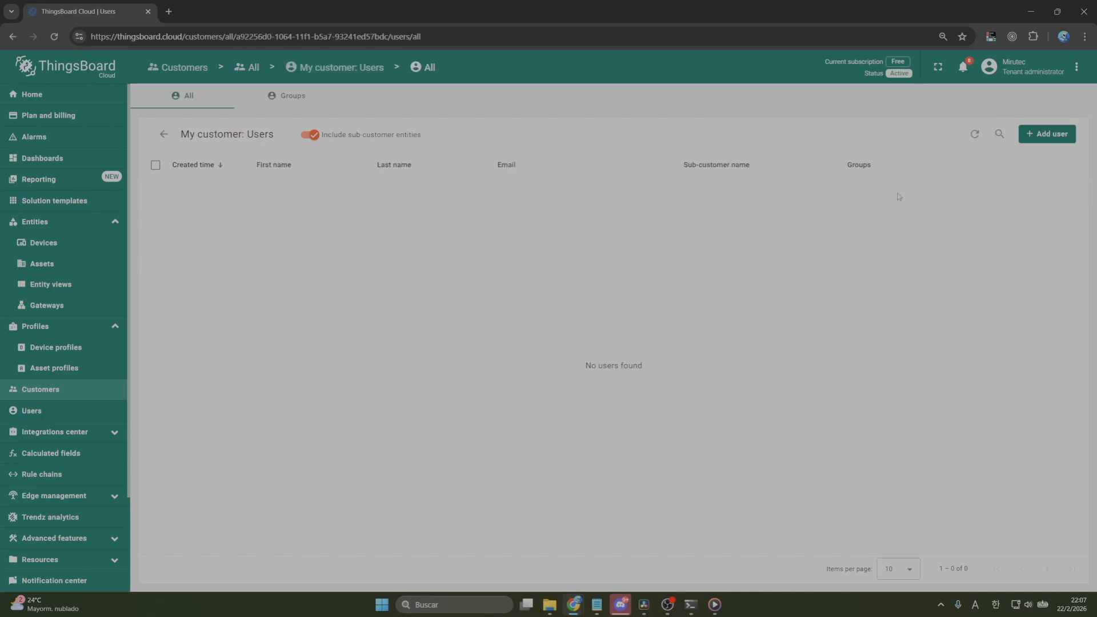
pyautogui.click(289, 100)
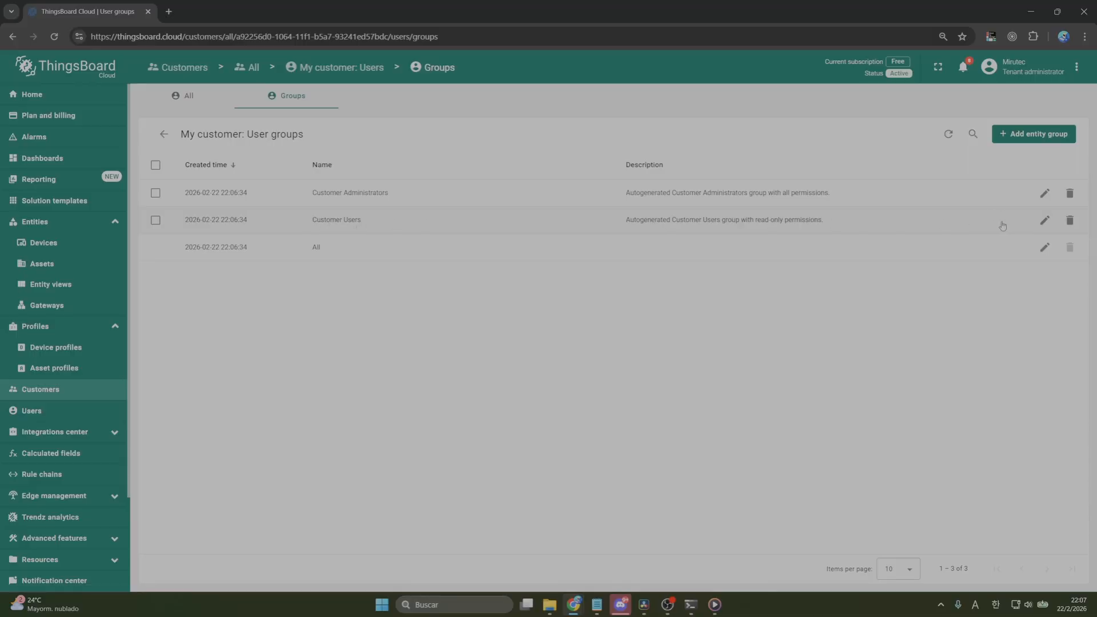
pyautogui.click(875, 227)
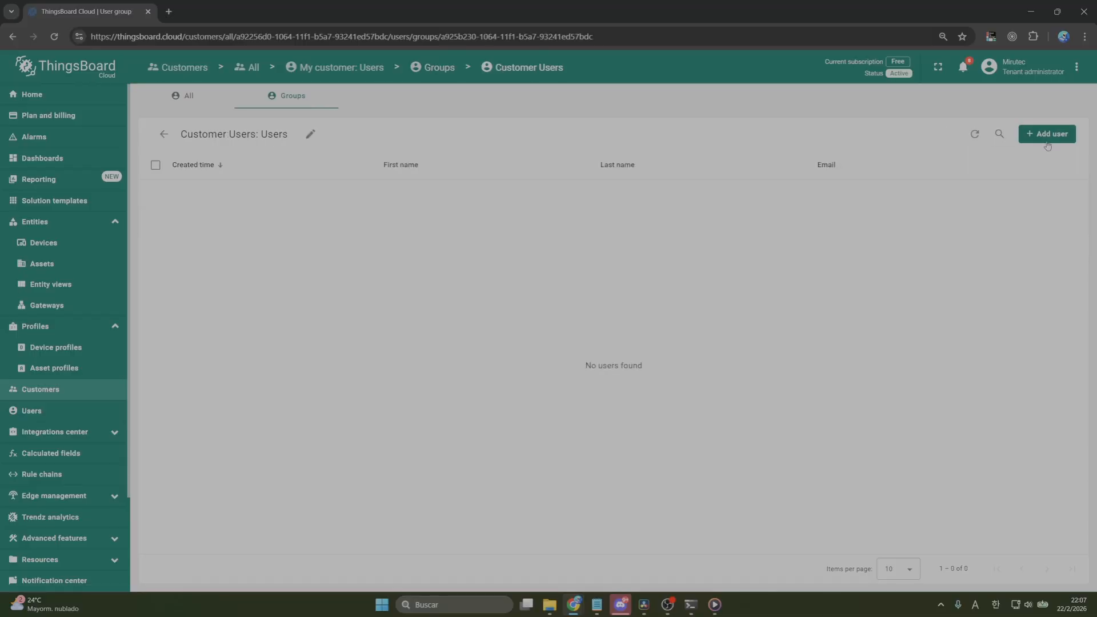
# Add a user to the Customer Users group, filling in the user's e-mail address
pyautogui.click(1047, 134)
pyautogui.click(498, 219)
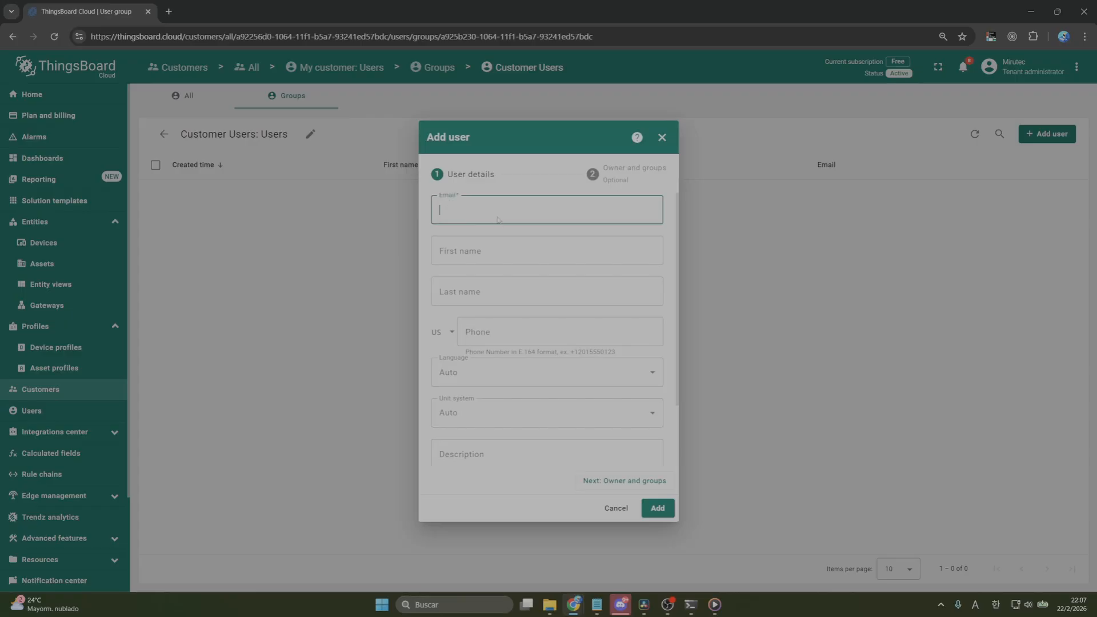
pyautogui.write('user@mail.com')
pyautogui.click(657, 508)
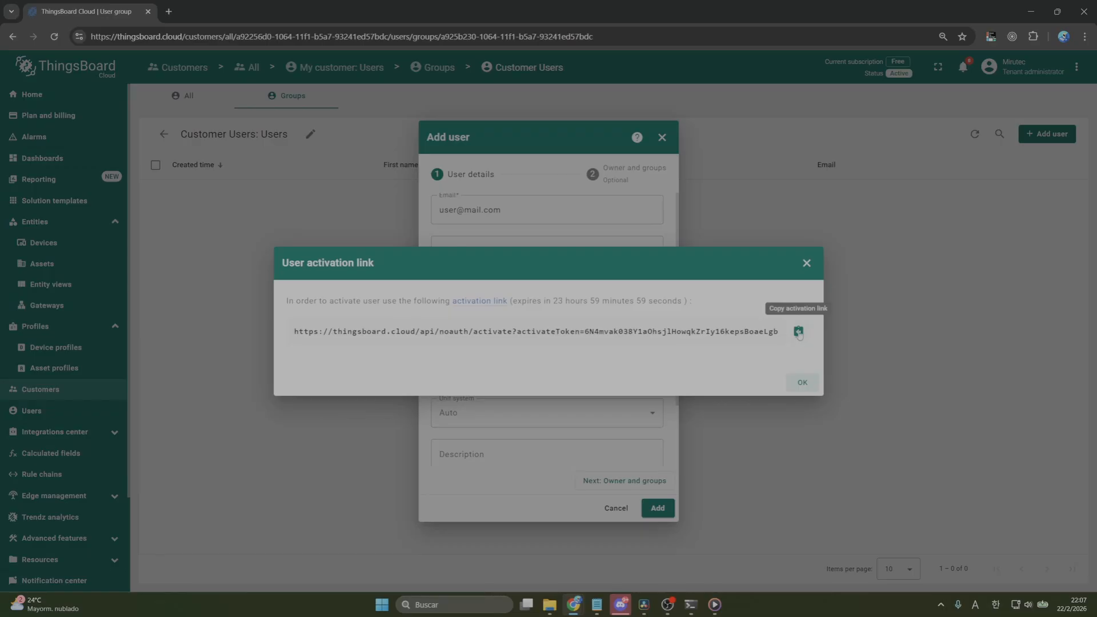
# Copy the new user's activation link and open it in a new incognito window
pyautogui.click(799, 333)
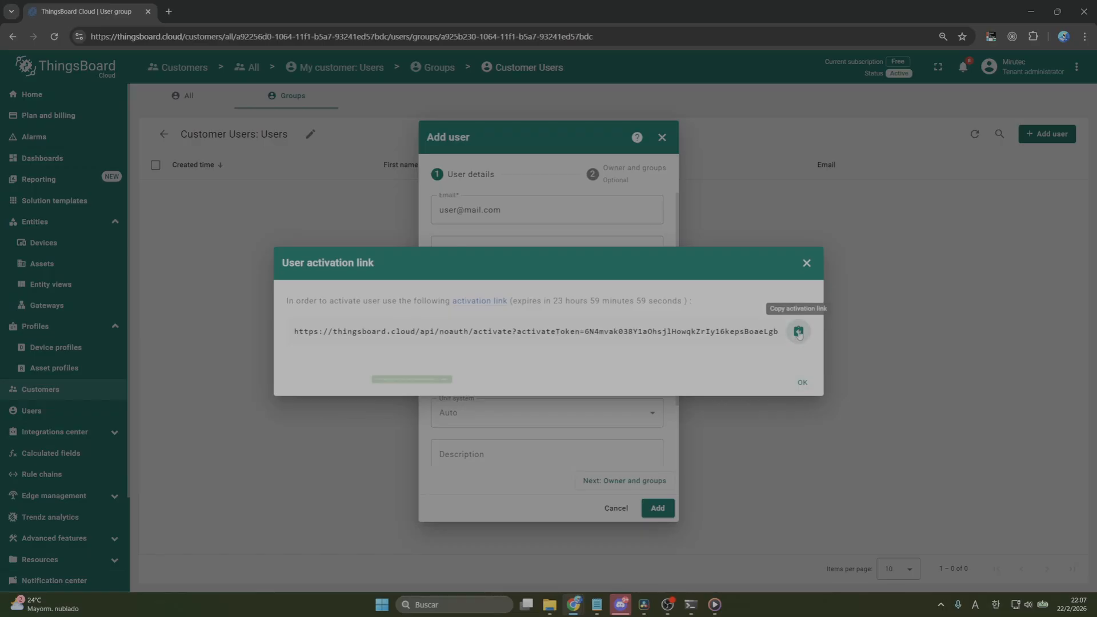
pyautogui.click(803, 383)
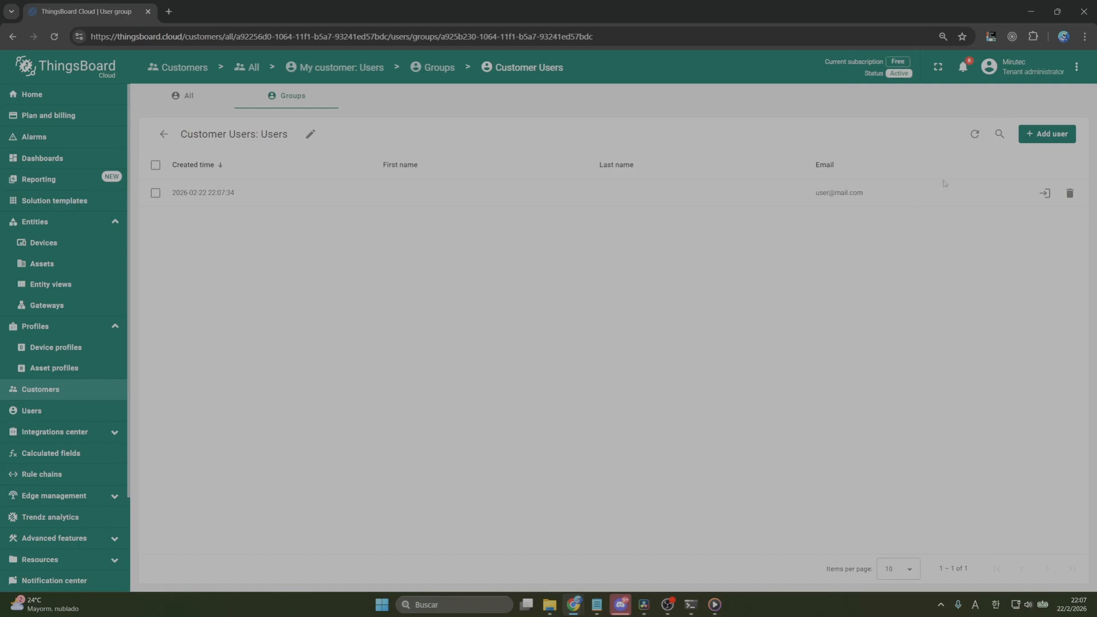
pyautogui.click(1085, 36)
pyautogui.click(971, 96)
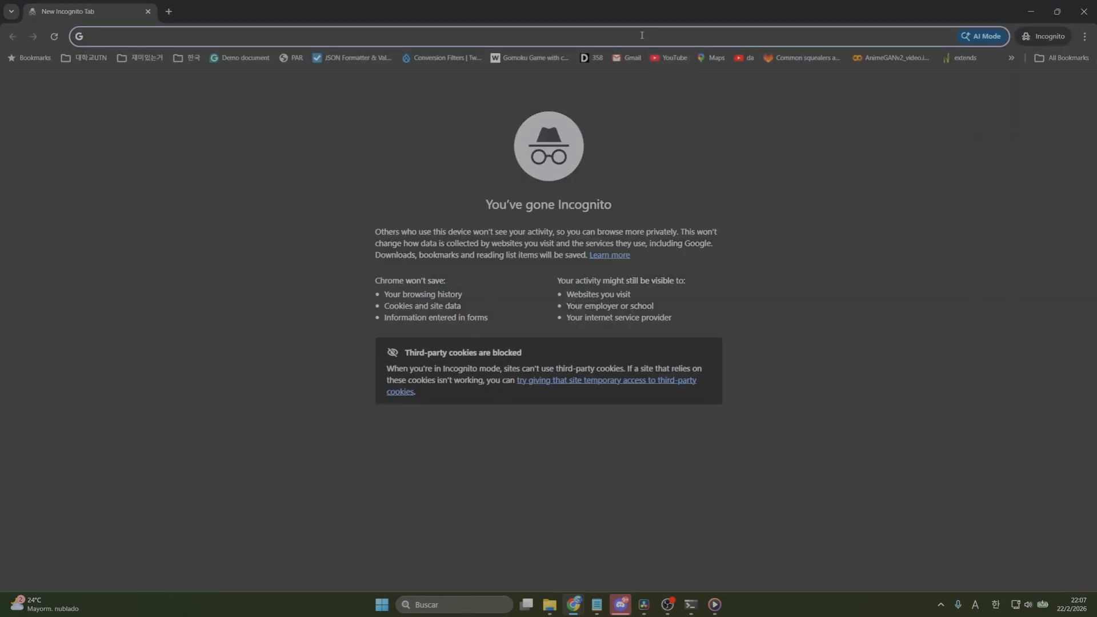
pyautogui.hotkey('ctrl', 'v')
pyautogui.press('Return')
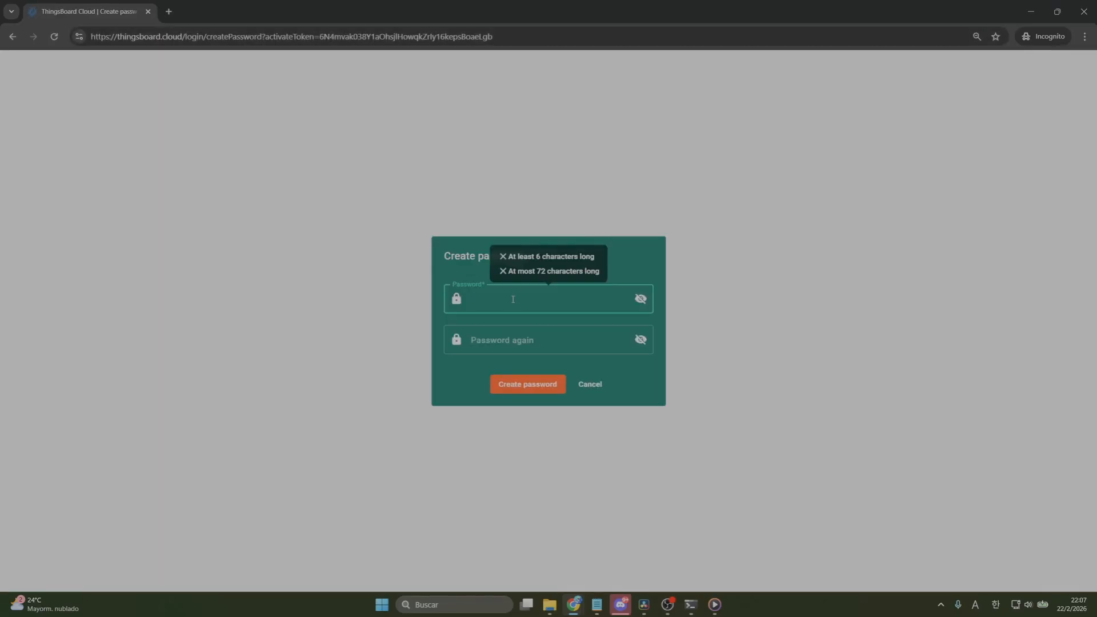
# Create the new user's account password, entering it in both password fields
pyautogui.click(494, 247)
pyautogui.click(510, 297)
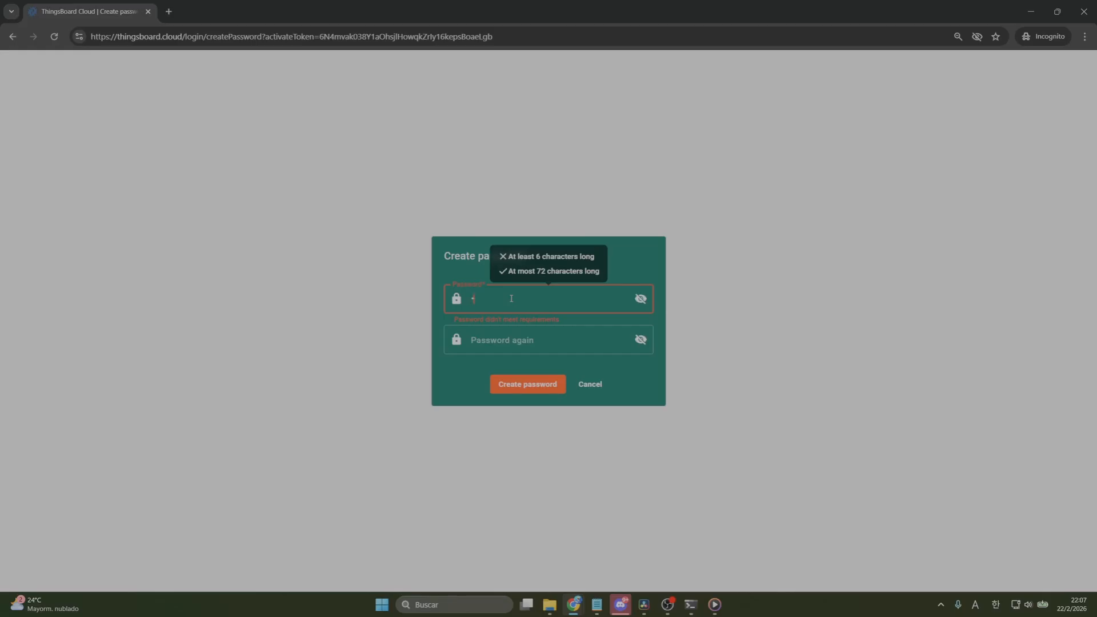
pyautogui.write('********')
pyautogui.press('Tab')
pyautogui.write('********')
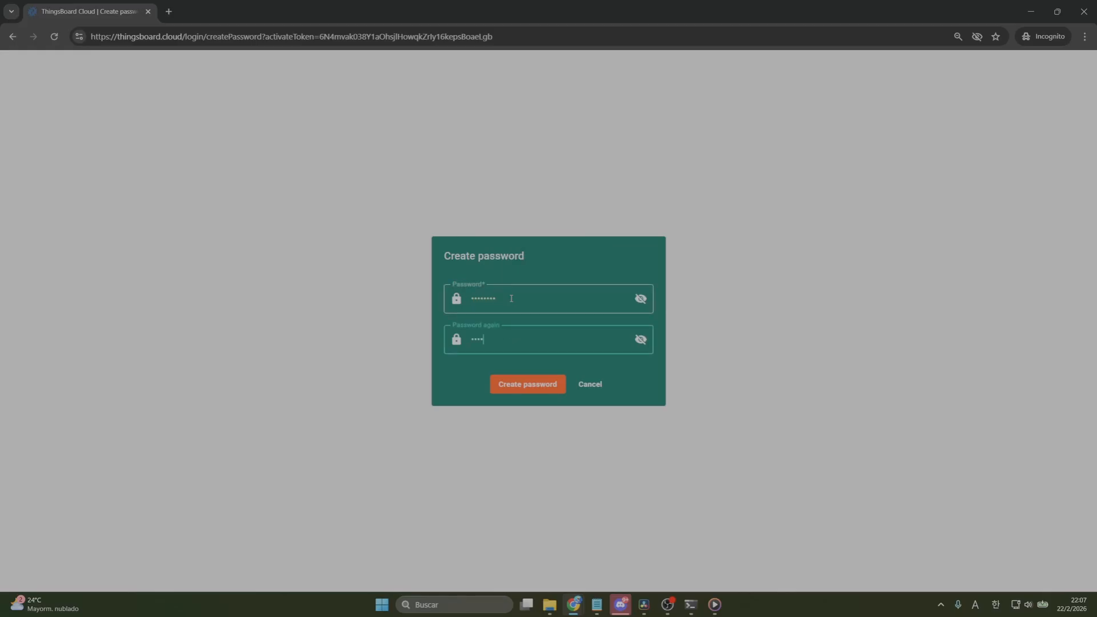
pyautogui.press('Return')
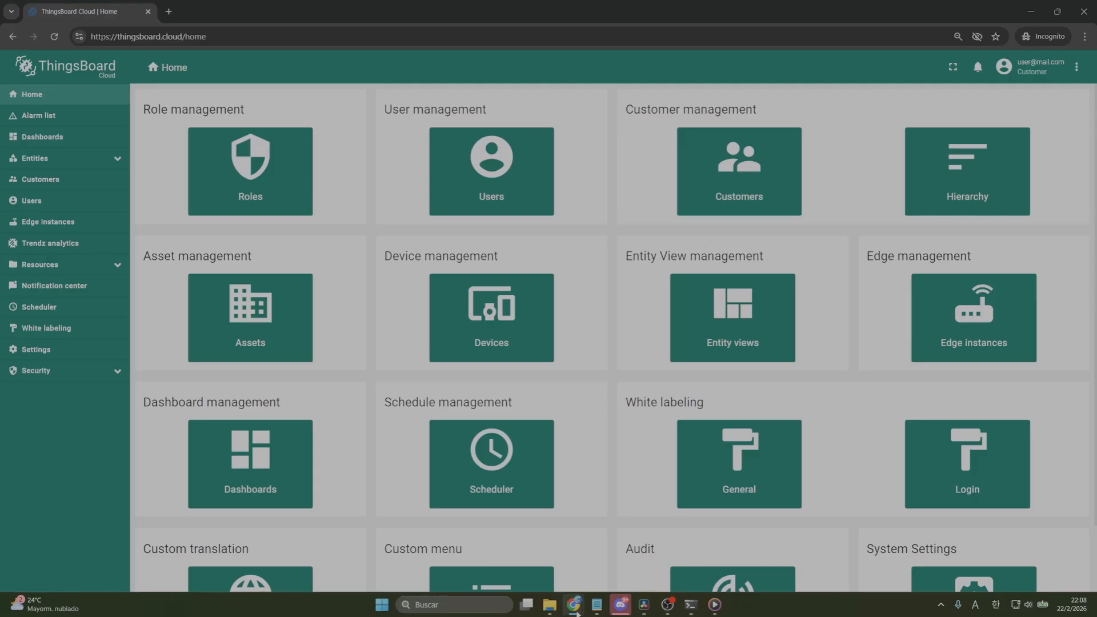
# Switch to the tenant administrator's browser window and open the details of the user in My customer's Customer Users group
pyautogui.moveTo(574, 604)
pyautogui.click(583, 551)
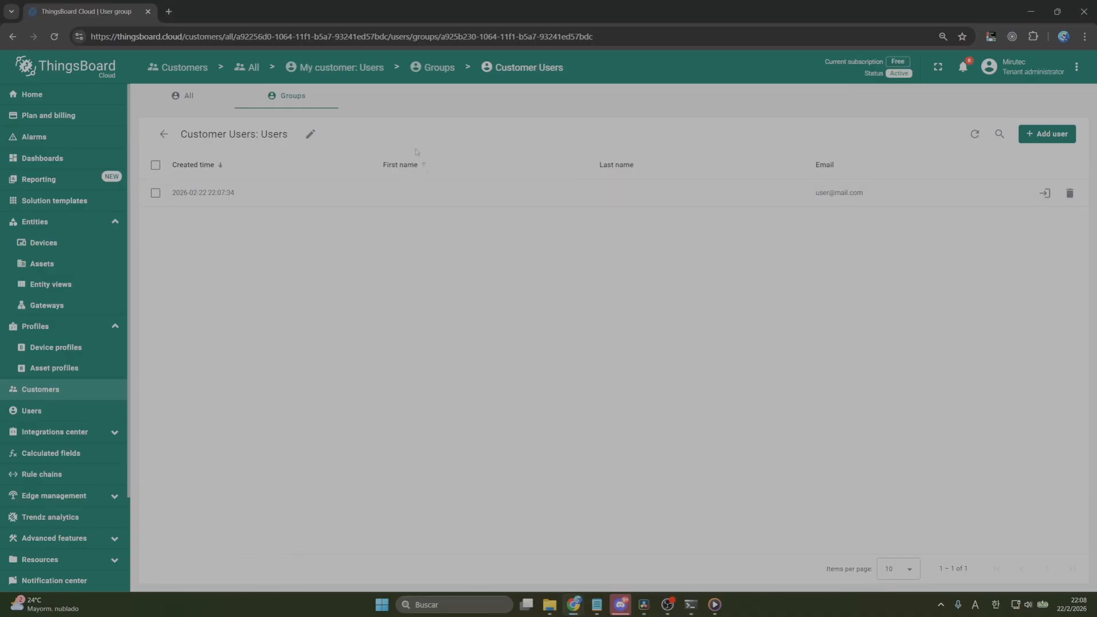
pyautogui.click(199, 107)
pyautogui.click(281, 98)
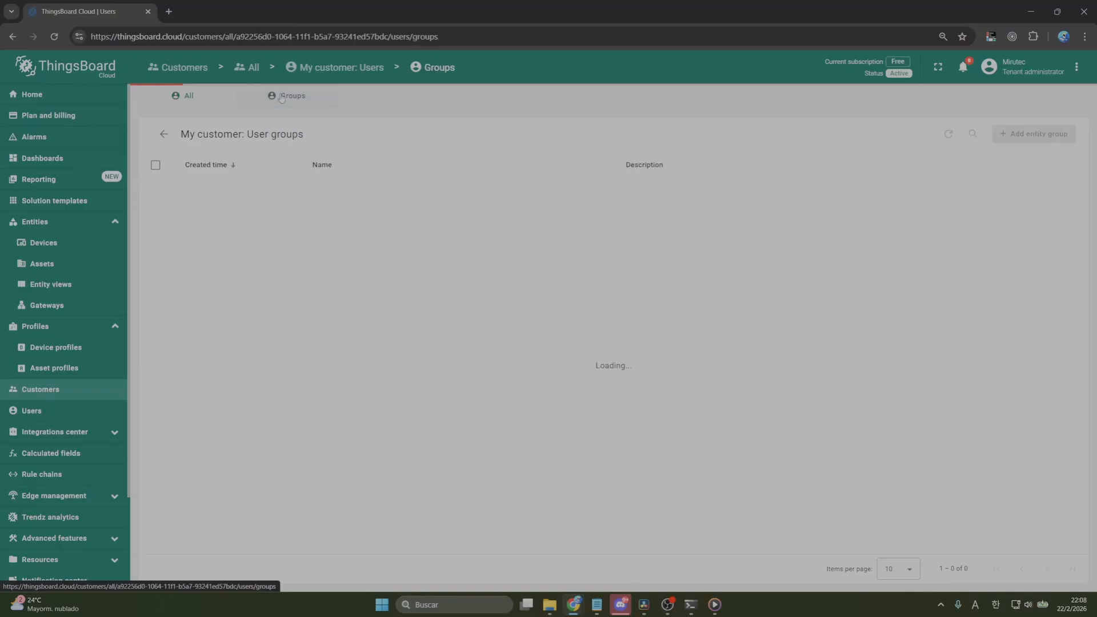
pyautogui.click(366, 221)
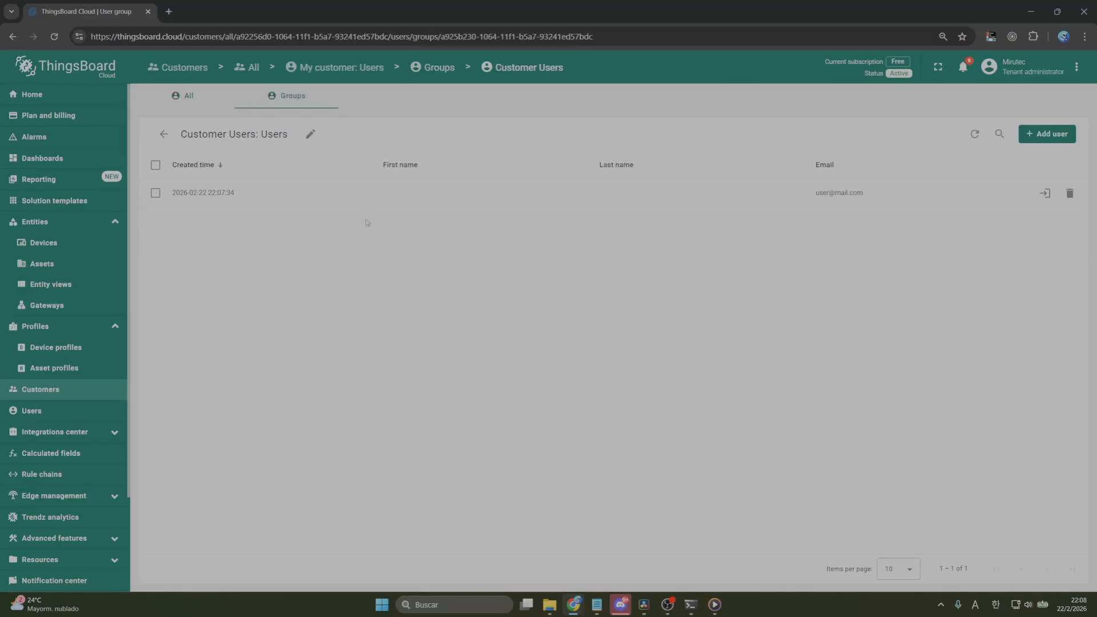
pyautogui.click(521, 203)
pyautogui.scroll(-4, 1068, 162)
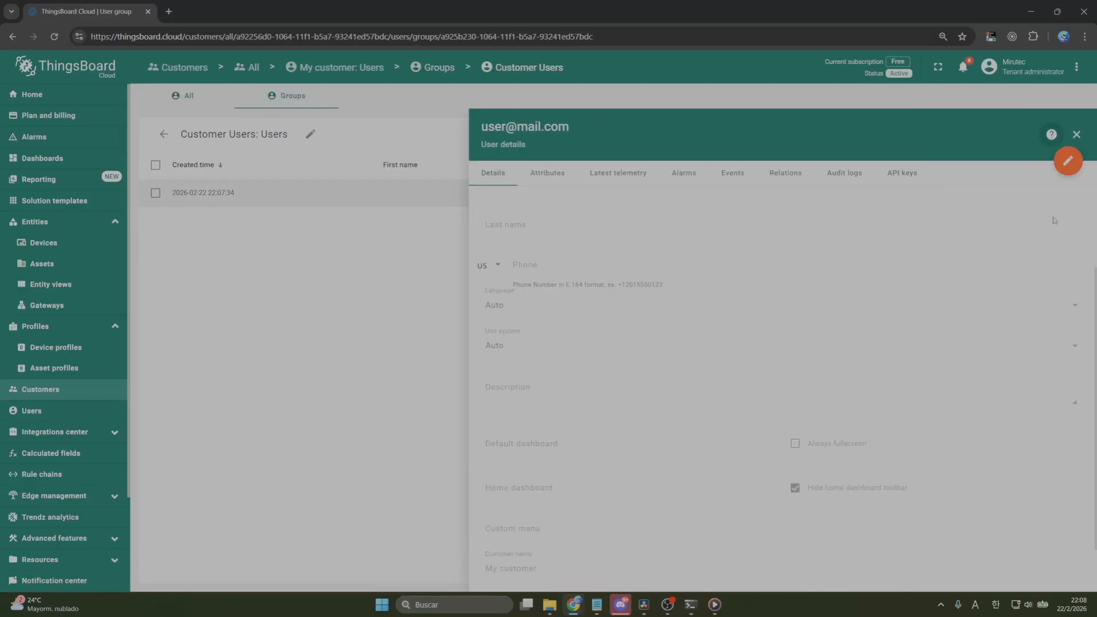
# Edit the user to use My dashboard as the default dashboard with Always fullscreen enabled, and apply the changes
pyautogui.click(1070, 161)
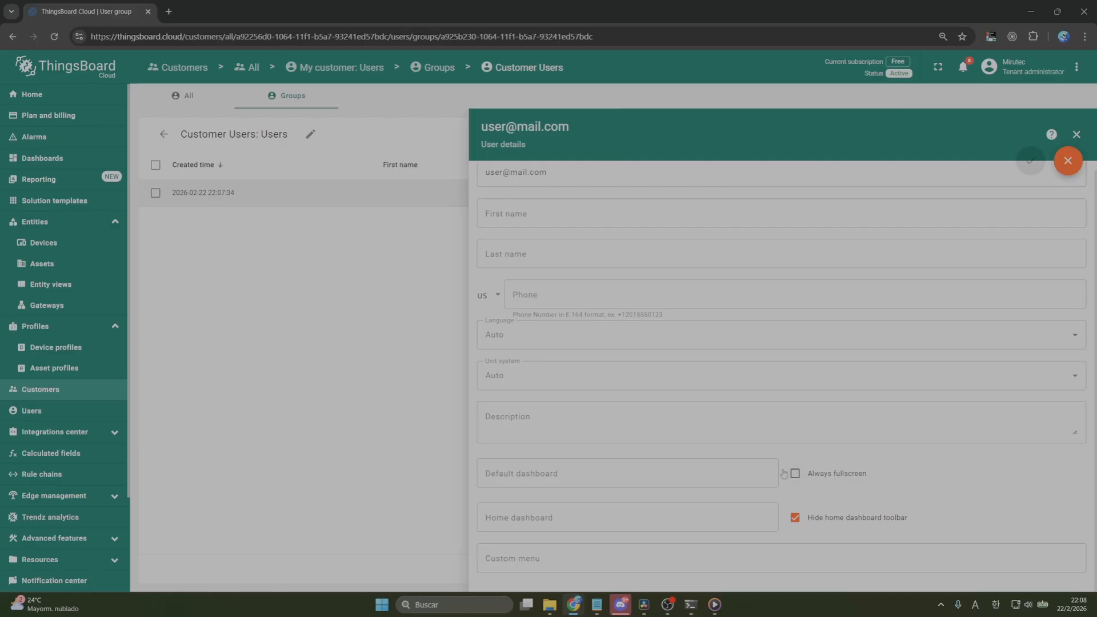
pyautogui.click(661, 483)
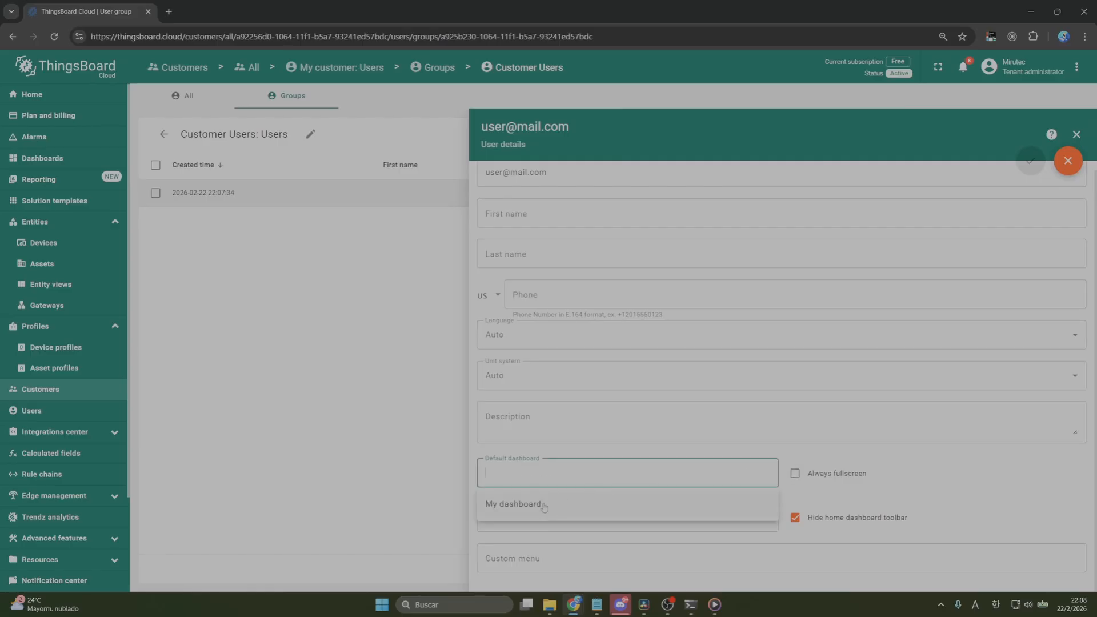
pyautogui.click(545, 505)
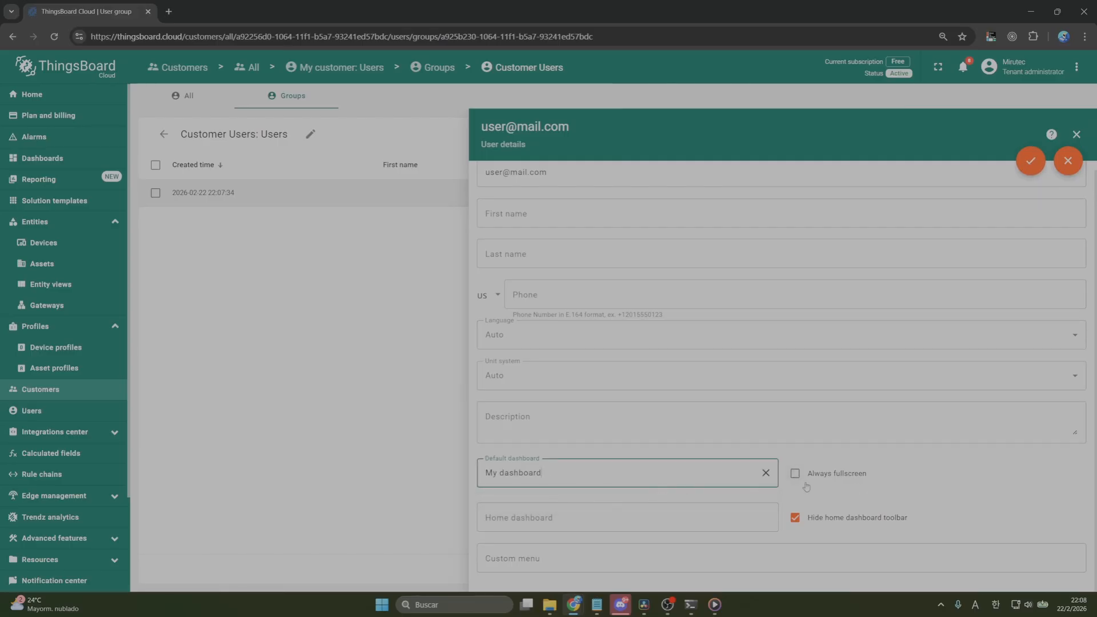
pyautogui.click(795, 473)
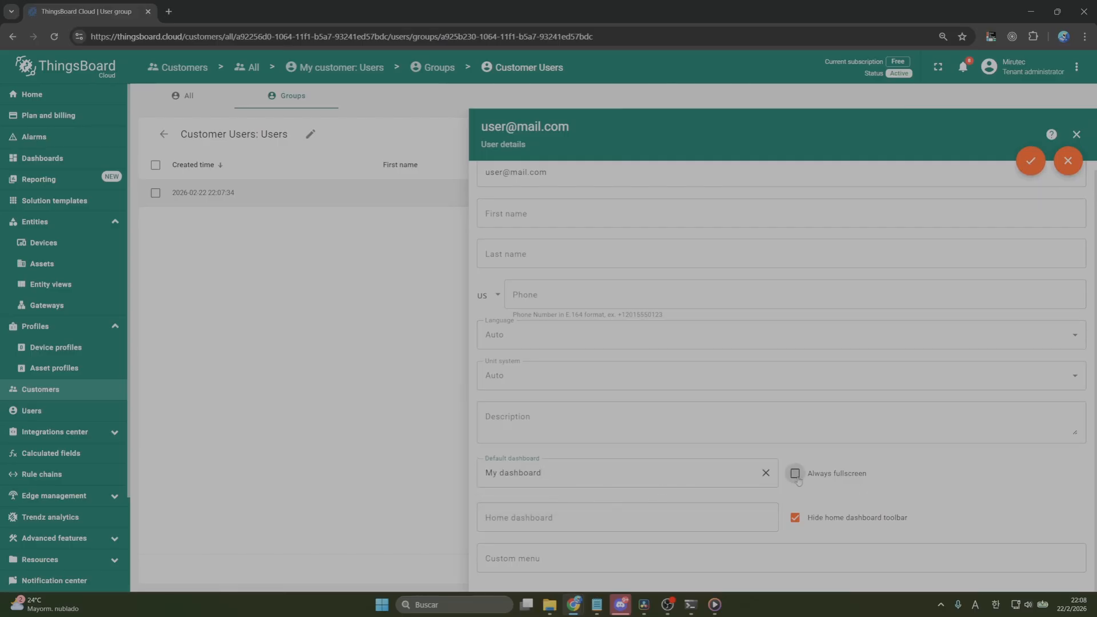
pyautogui.click(1030, 163)
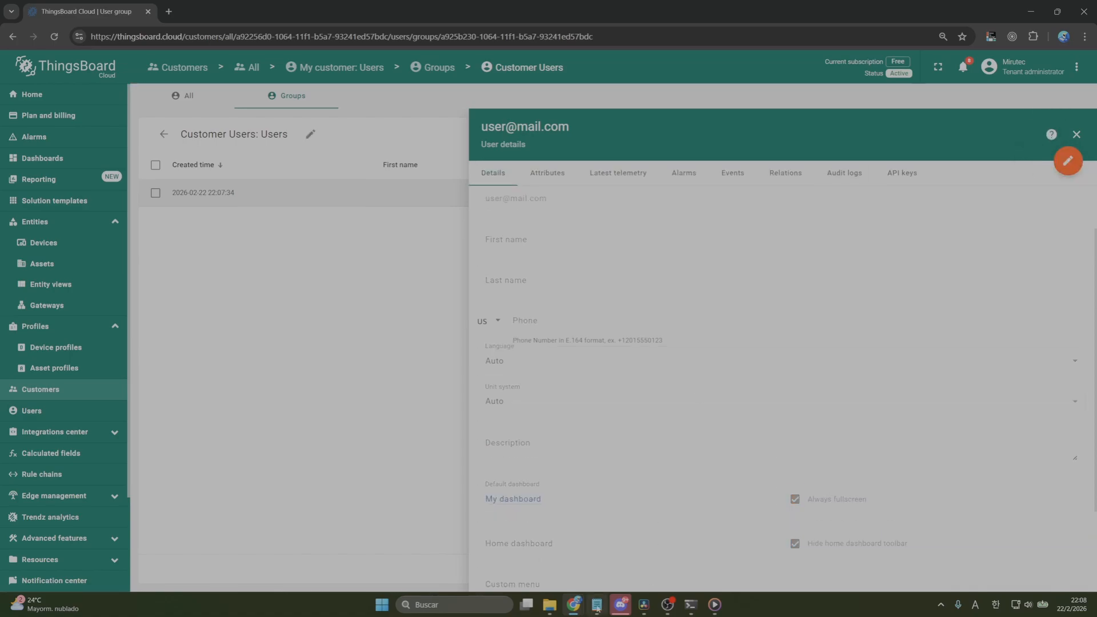
# Switch back to the customer user's incognito window and reload the ThingsBoard home page
pyautogui.moveTo(575, 605)
pyautogui.click(719, 549)
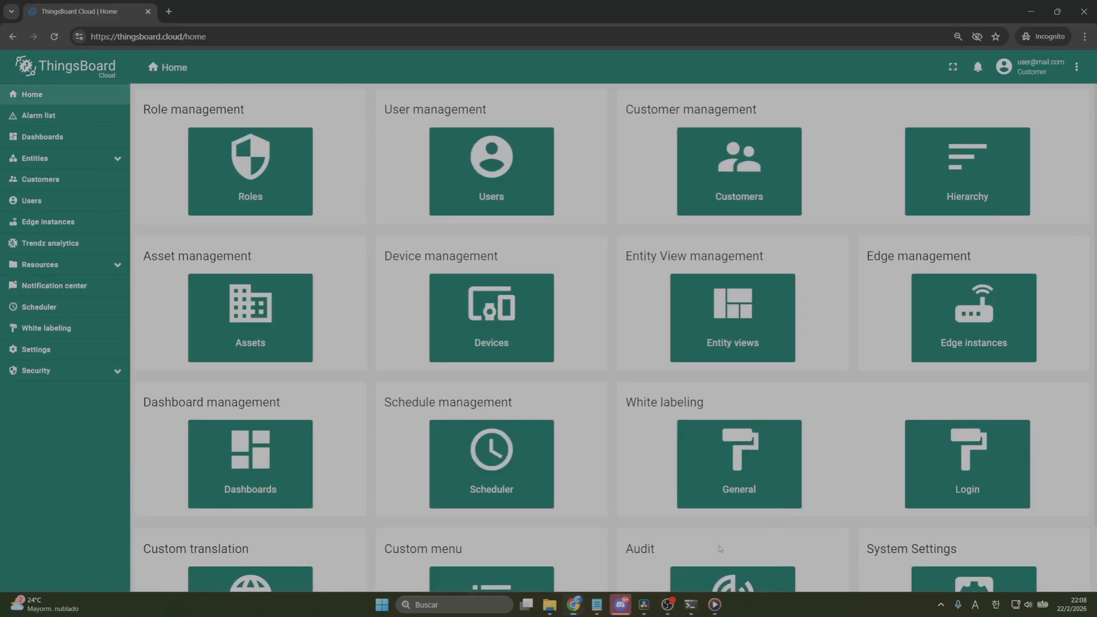
pyautogui.click(54, 37)
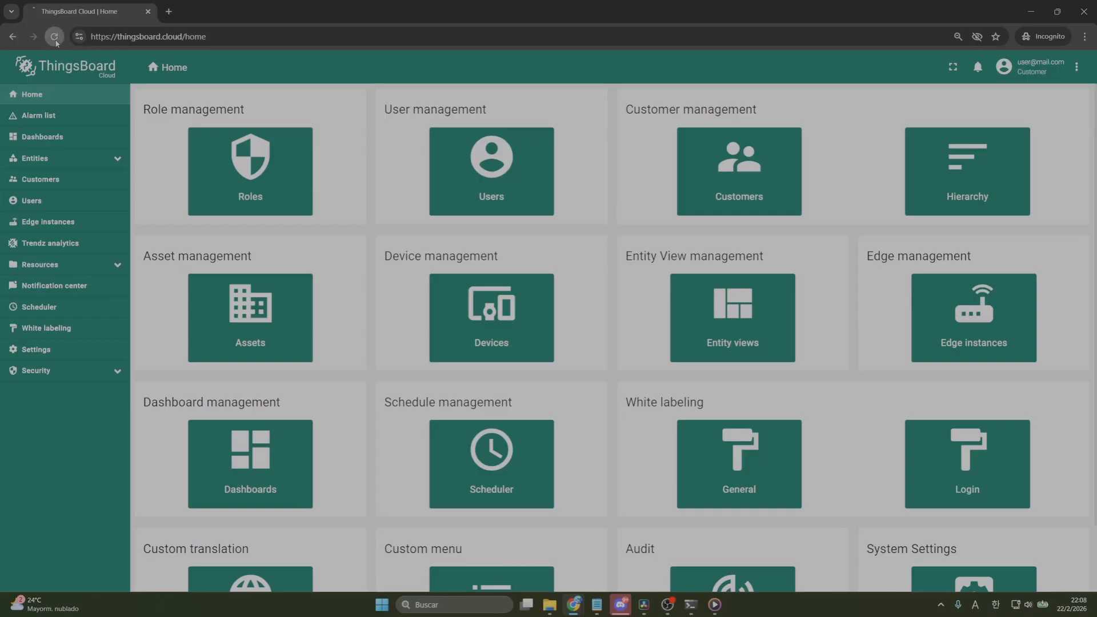